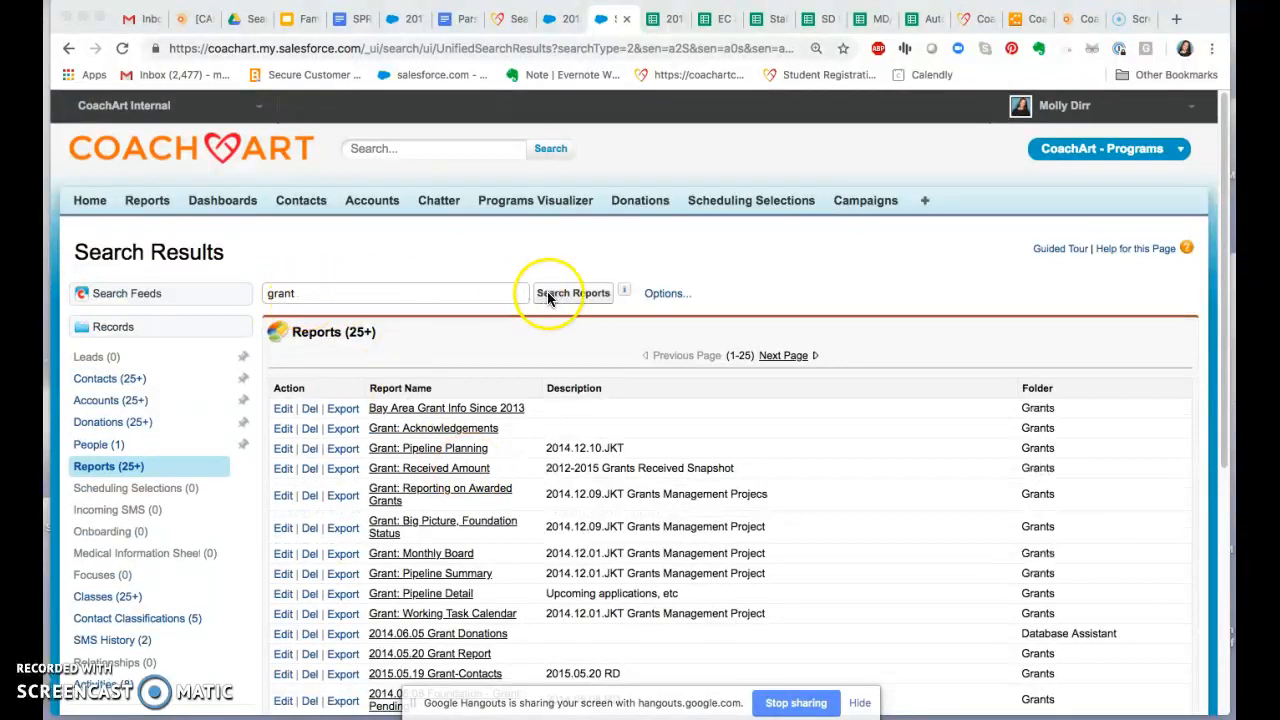
Step: Open the Grant: Pipeline Summary report from the grant report search results
{"action": "scroll", "coordinate": [537, 465], "scroll_direction": "down", "scroll_amount": 2}
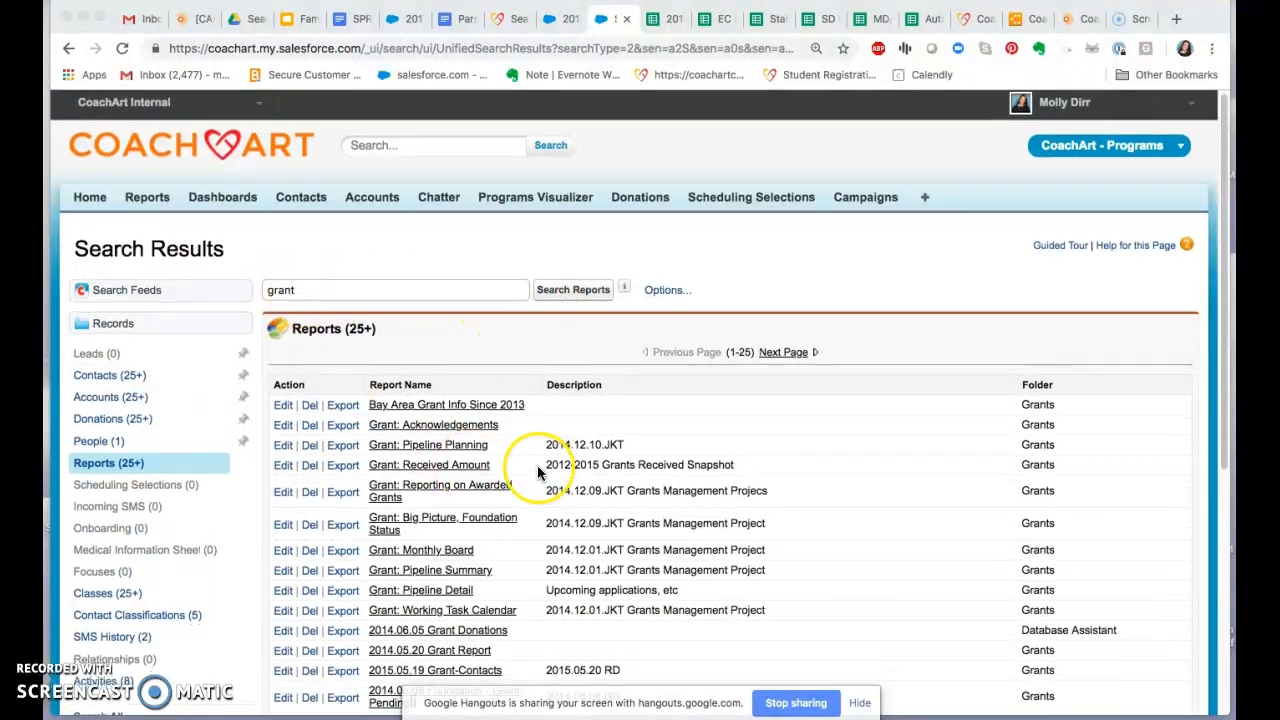
{"action": "scroll", "coordinate": [537, 473], "scroll_direction": "down", "scroll_amount": 2}
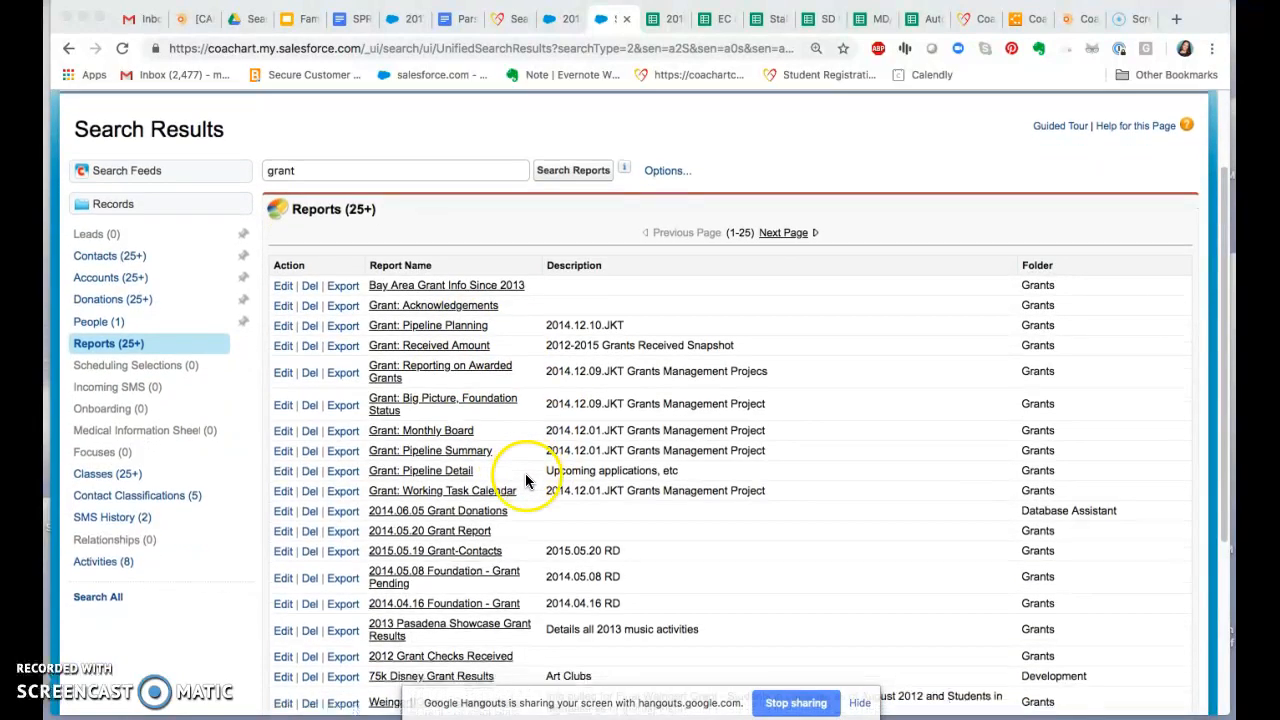
{"action": "scroll", "coordinate": [527, 485], "scroll_direction": "down", "scroll_amount": 2}
{"action": "scroll", "coordinate": [538, 472], "scroll_direction": "down", "scroll_amount": 1}
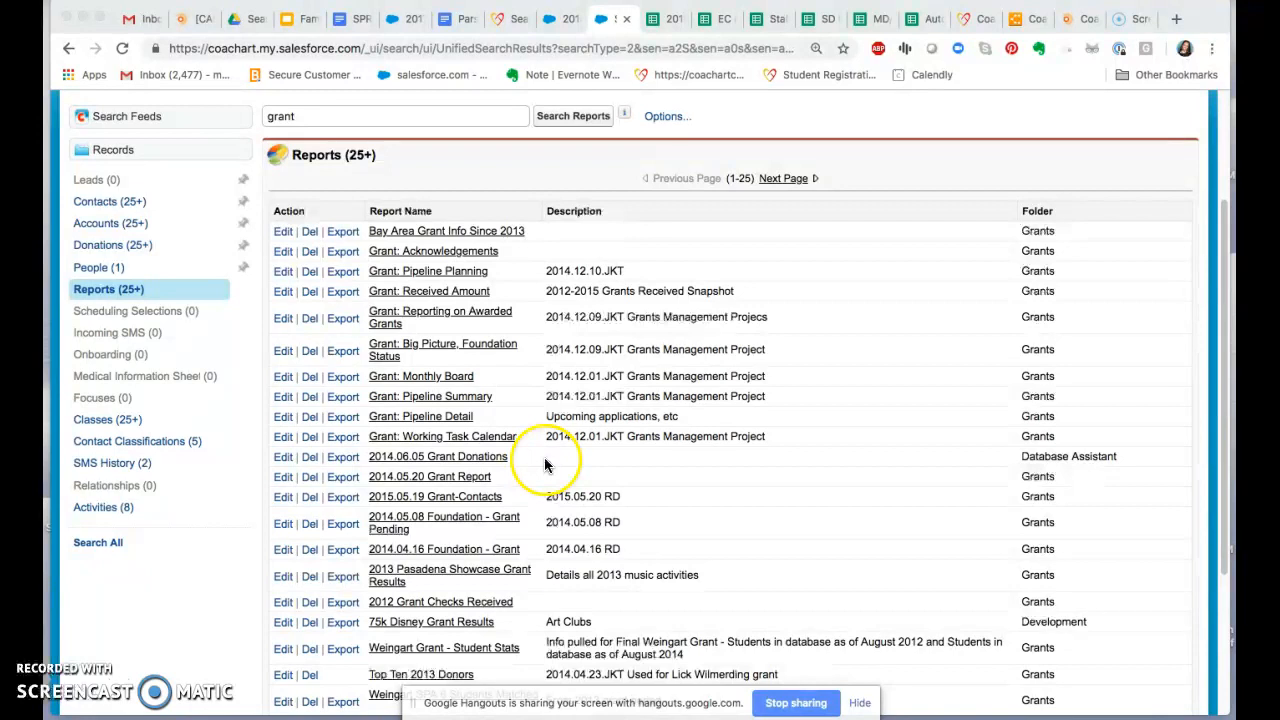
{"action": "left_click", "coordinate": [470, 403]}
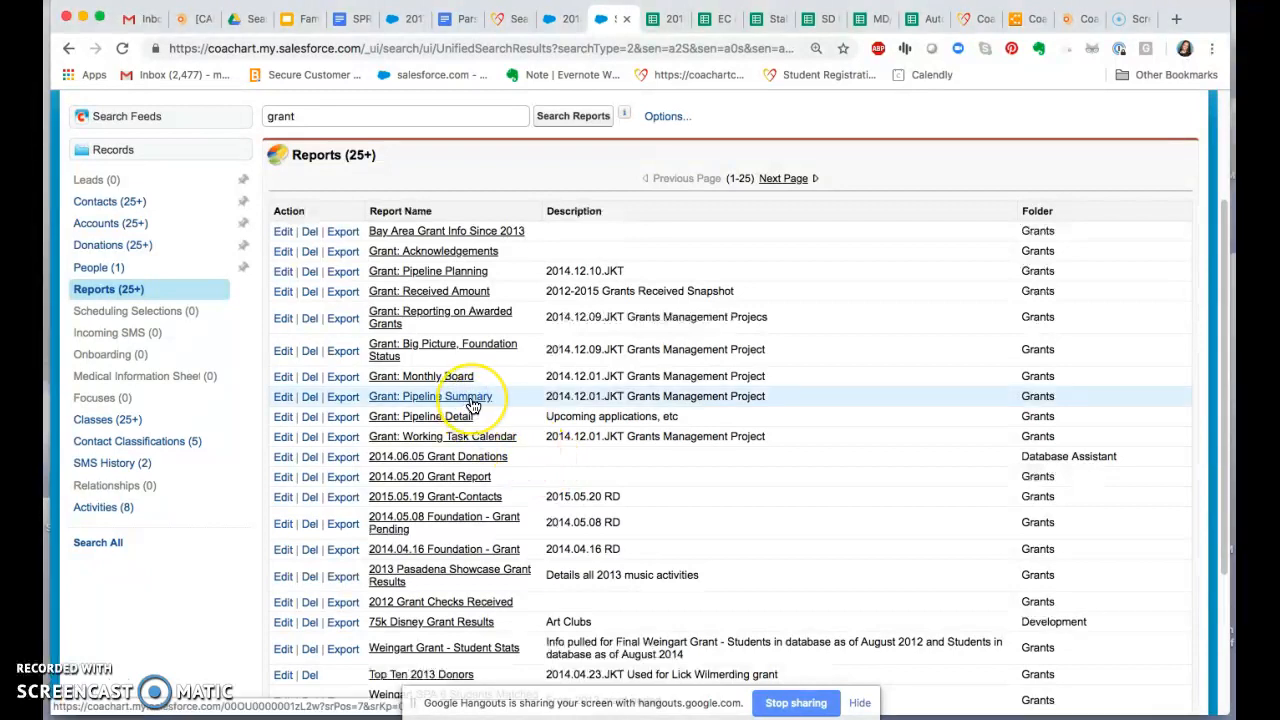
{"action": "left_click", "coordinate": [473, 403]}
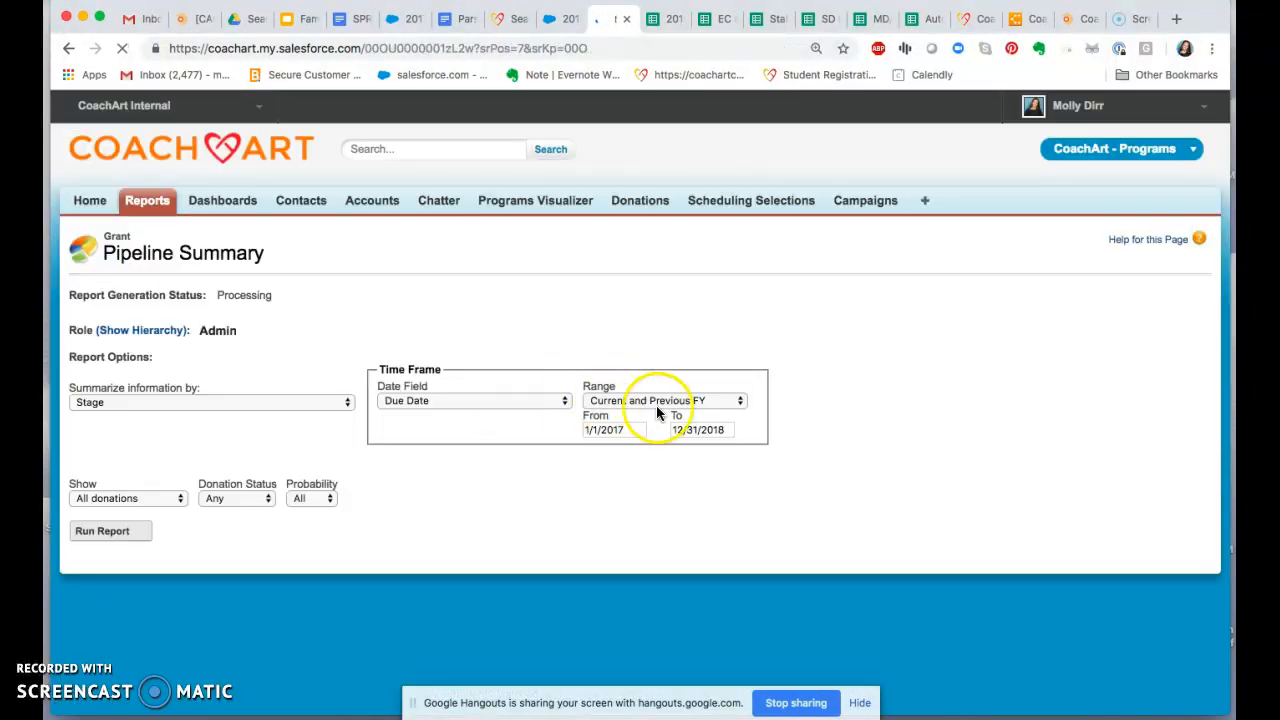
Step: Open the full details of the LA84 Foundation $0.00 2017 Grant donation listed under the To Apply stage
{"action": "scroll", "coordinate": [872, 434], "scroll_direction": "down", "scroll_amount": 5}
{"action": "scroll", "coordinate": [872, 437], "scroll_direction": "down", "scroll_amount": 7}
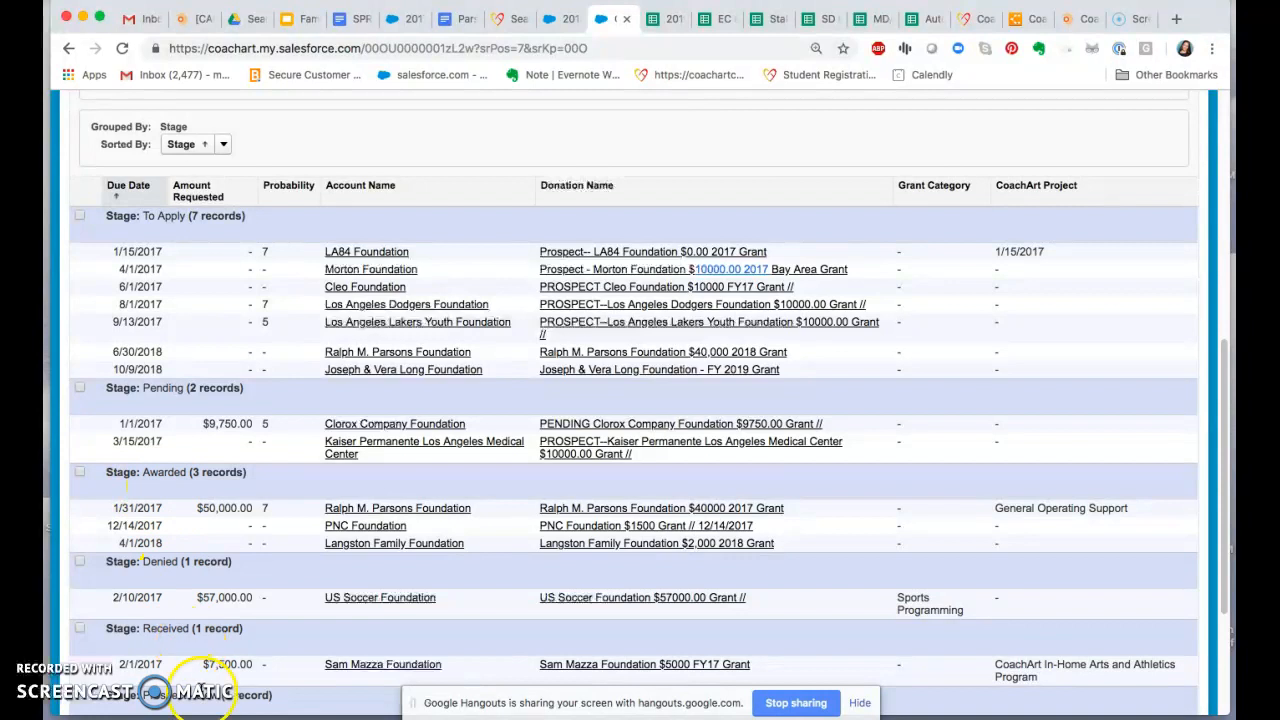
{"action": "scroll", "coordinate": [207, 680], "scroll_direction": "down", "scroll_amount": 2}
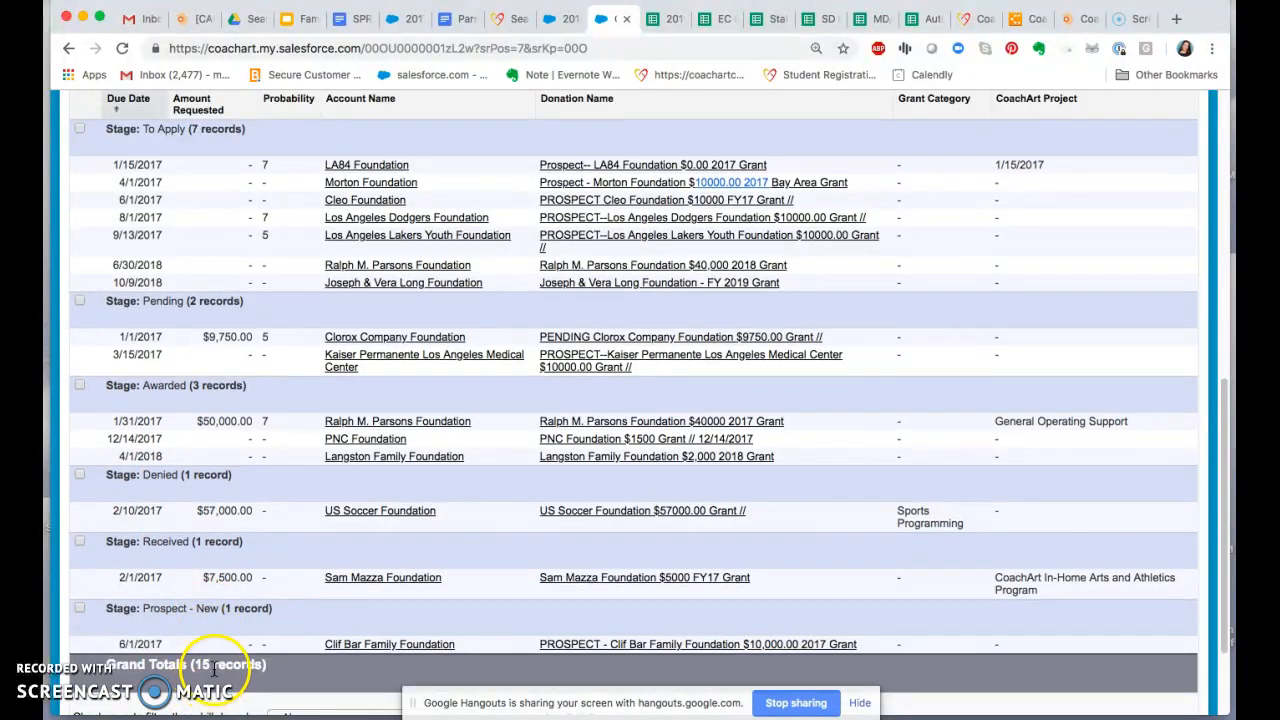
{"action": "scroll", "coordinate": [214, 673], "scroll_direction": "up", "scroll_amount": 1}
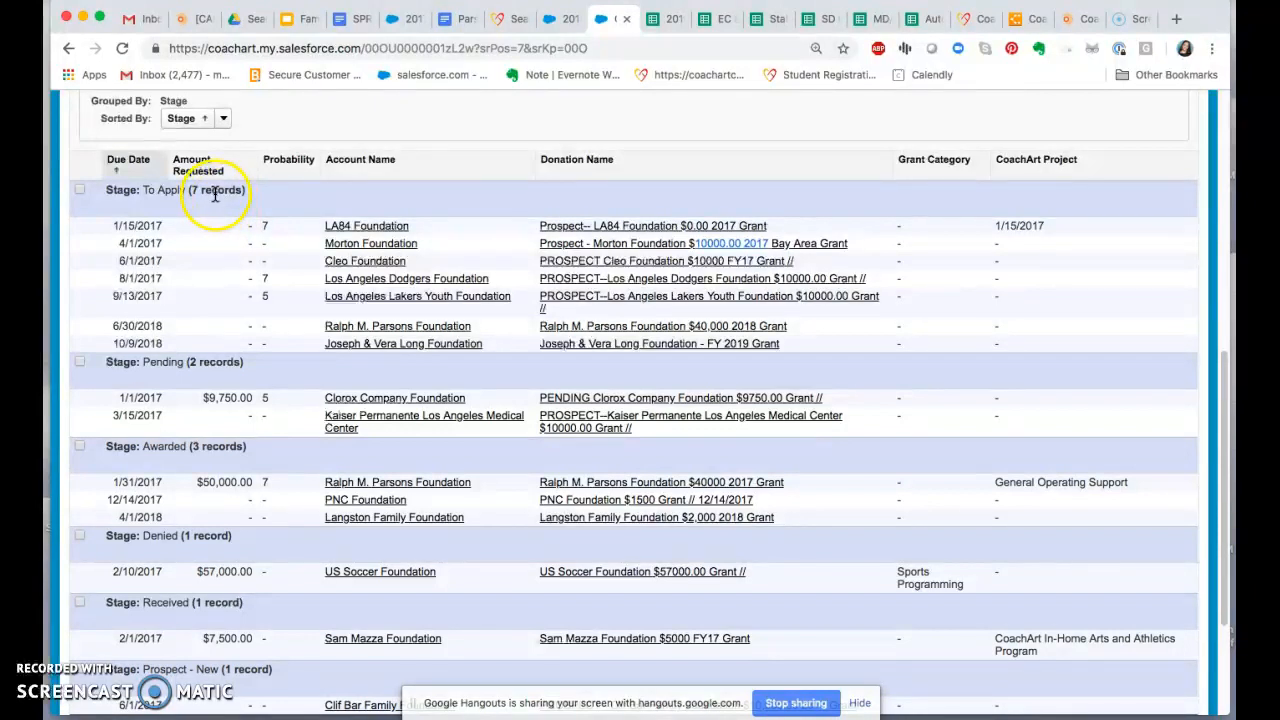
{"action": "scroll", "coordinate": [285, 255], "scroll_direction": "up", "scroll_amount": 2}
{"action": "scroll", "coordinate": [285, 255], "scroll_direction": "up", "scroll_amount": 1}
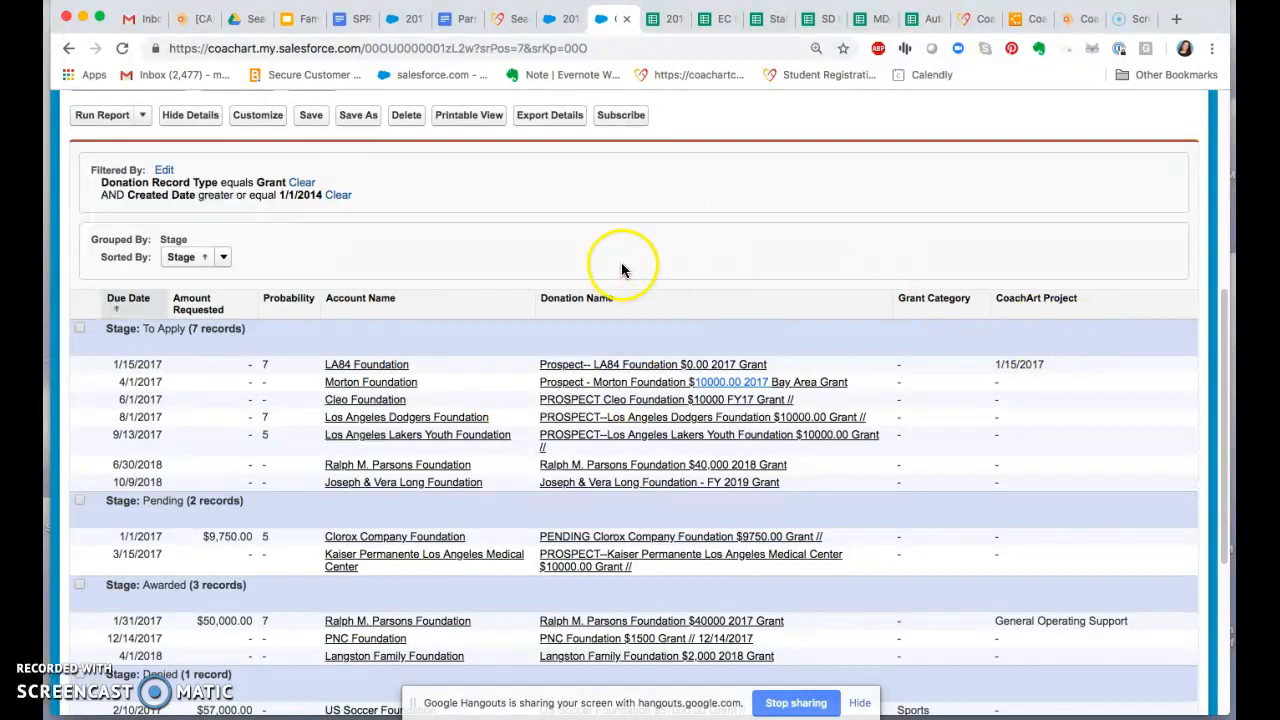
{"action": "left_click", "coordinate": [584, 368]}
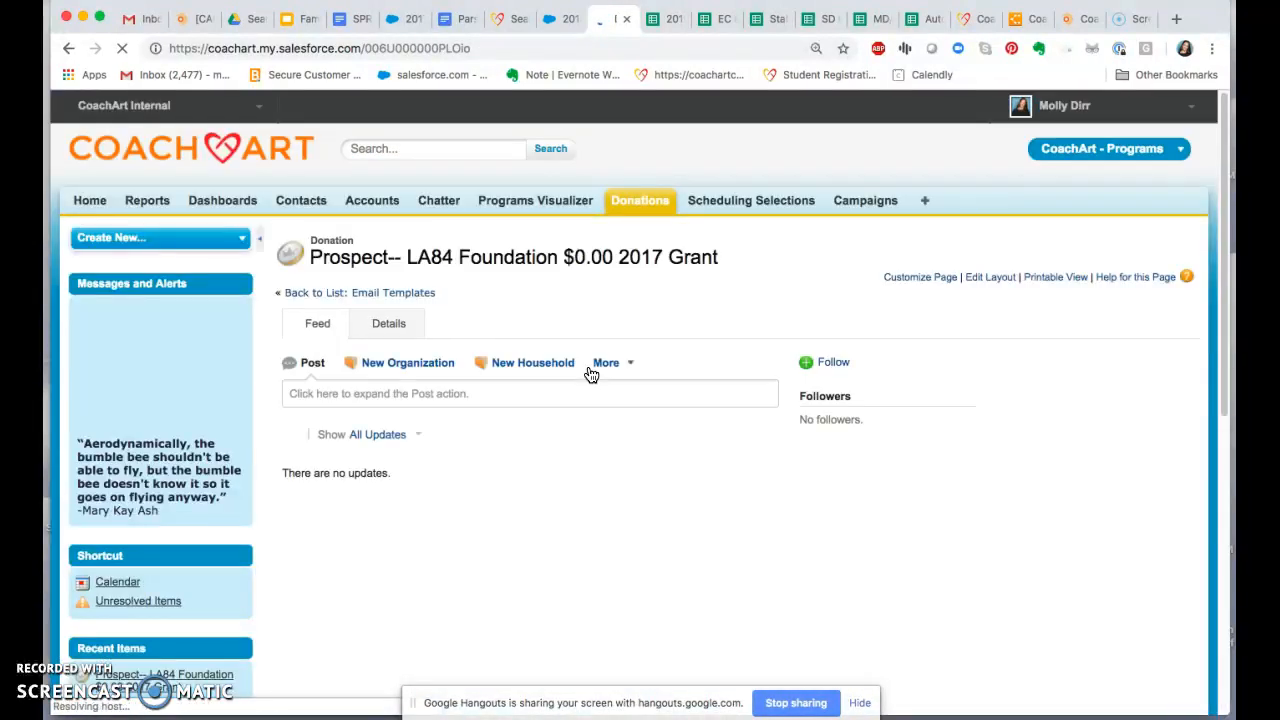
{"action": "left_click", "coordinate": [392, 330]}
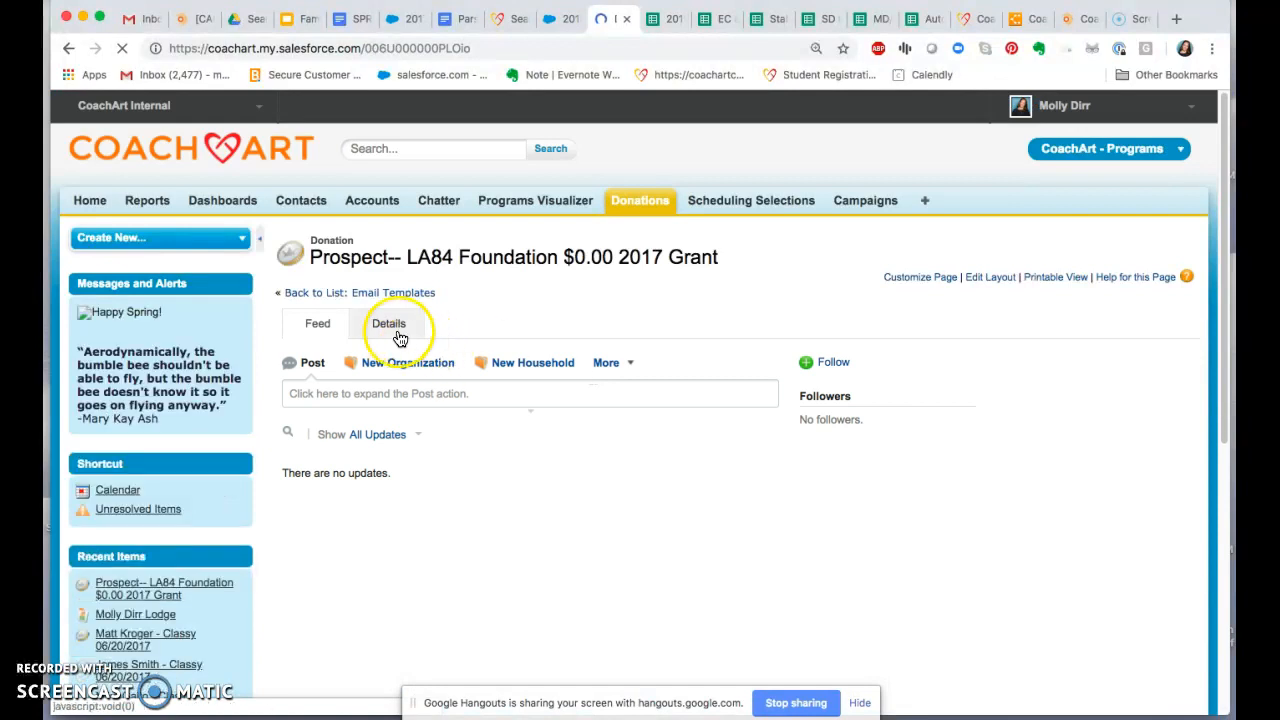
{"action": "scroll", "coordinate": [754, 331], "scroll_direction": "down", "scroll_amount": 1}
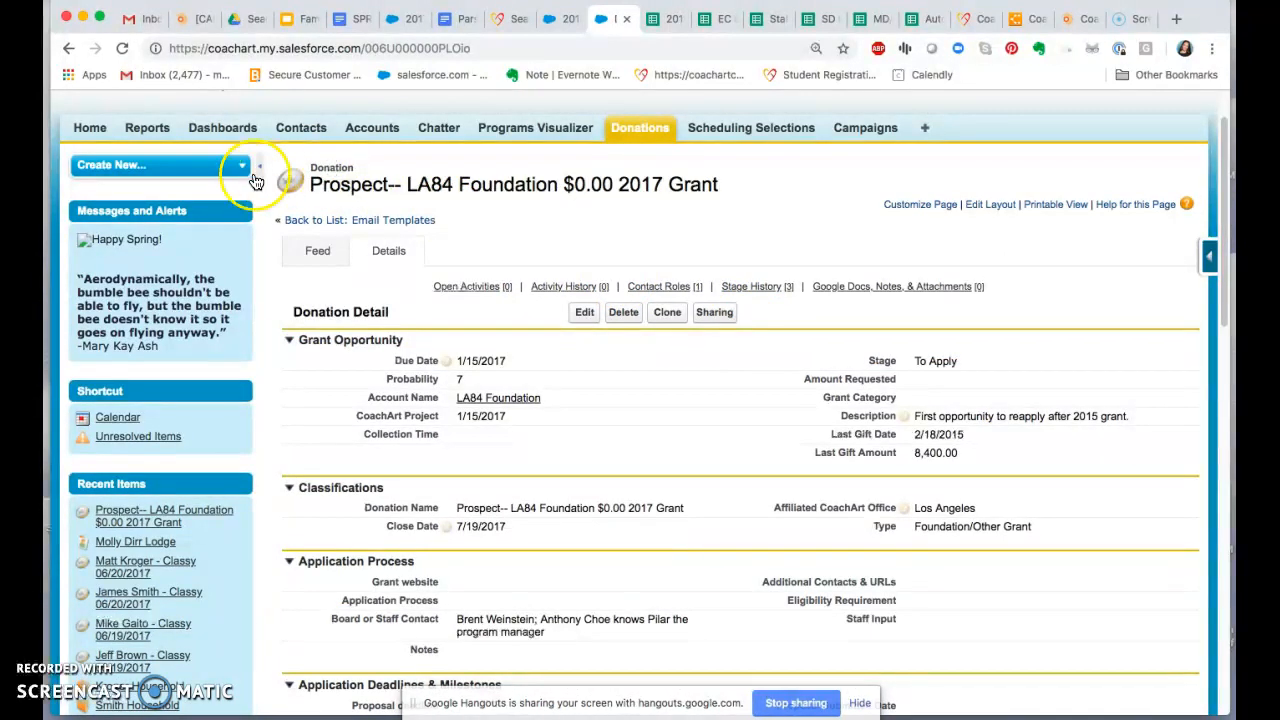
{"action": "left_click", "coordinate": [224, 164]}
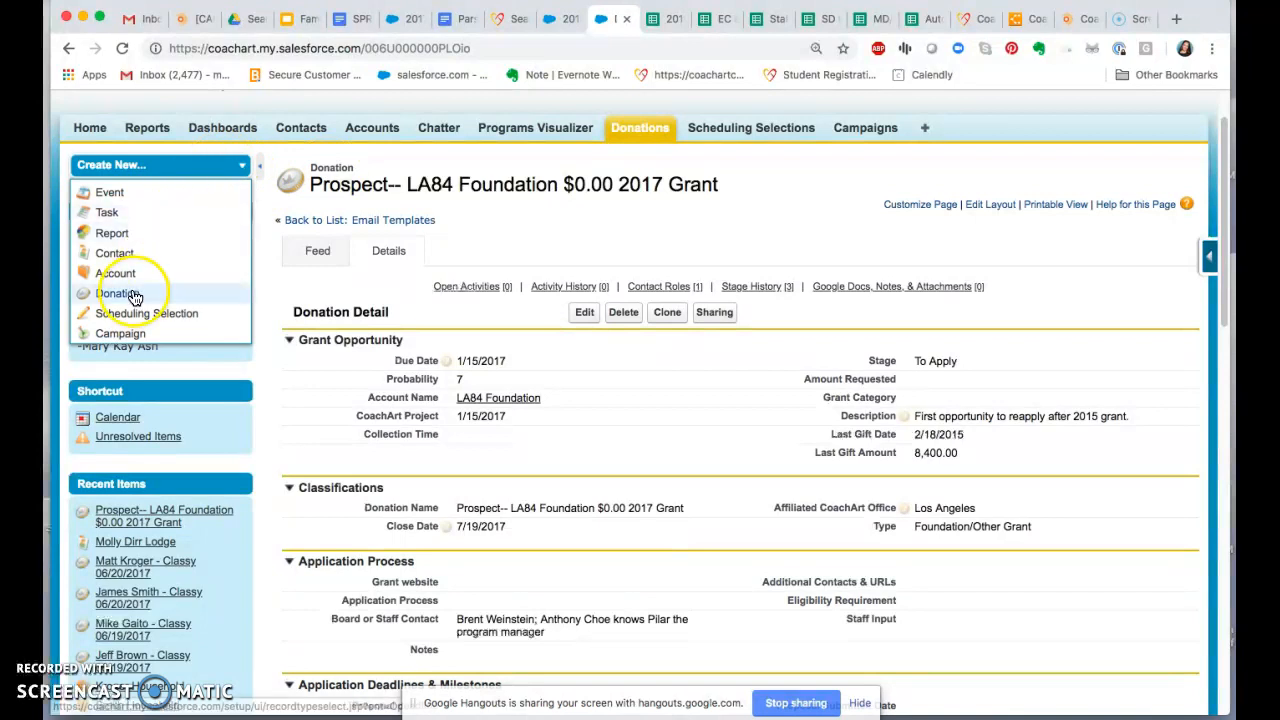
{"action": "left_click", "coordinate": [909, 204]}
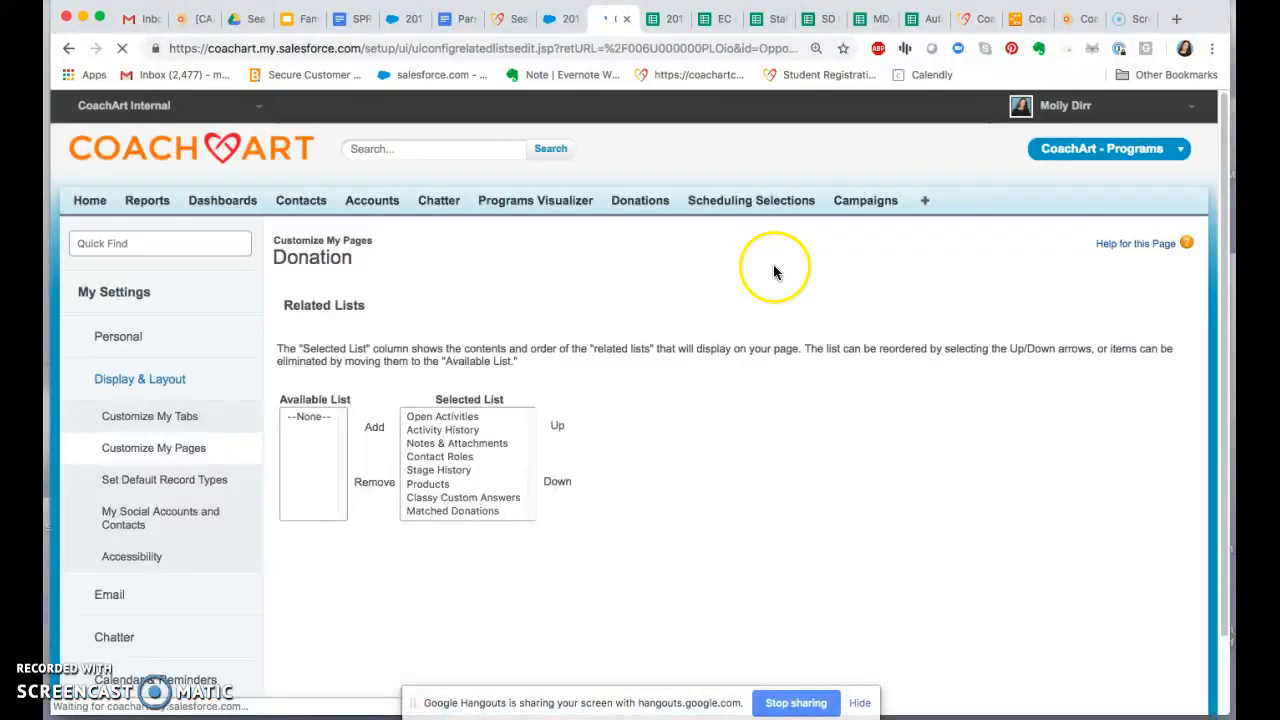
{"action": "left_click", "coordinate": [76, 52]}
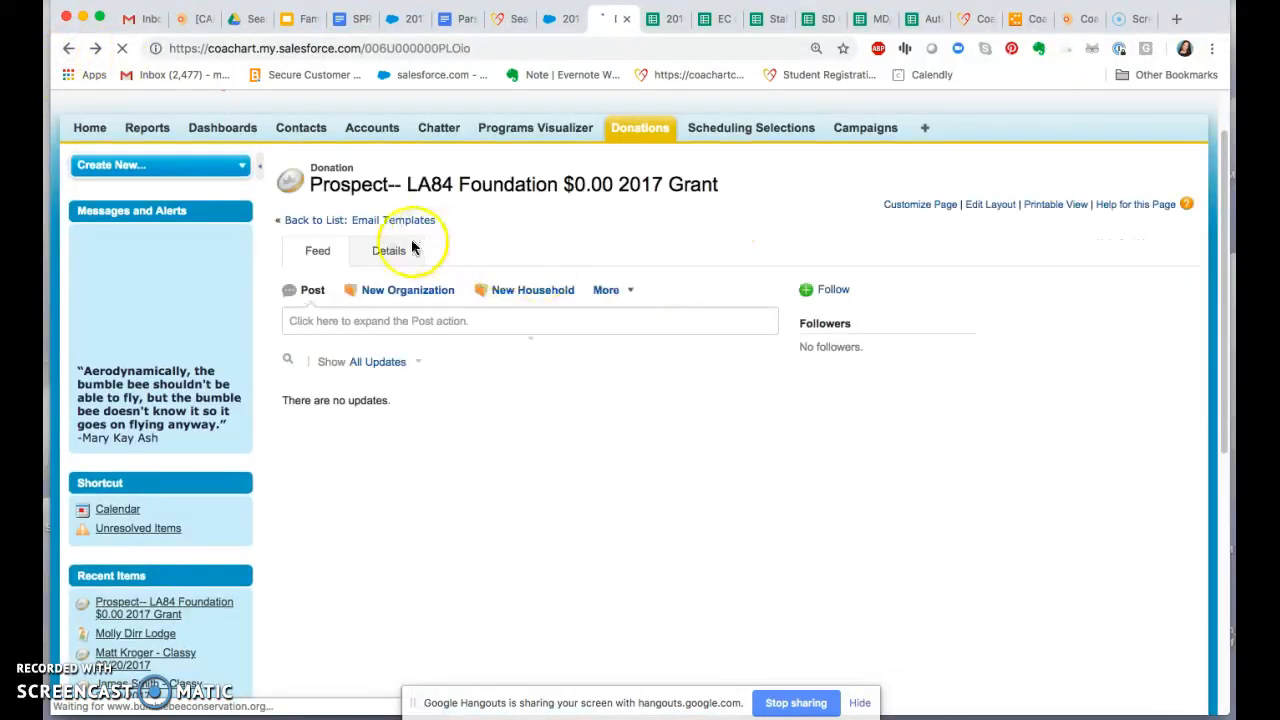
{"action": "left_click", "coordinate": [400, 250]}
Step: Examine the LA84 Foundation donation's sections, from grant opportunity and application process to stewardship, payment, activities and contact roles
{"action": "scroll", "coordinate": [906, 365], "scroll_direction": "down", "scroll_amount": 1}
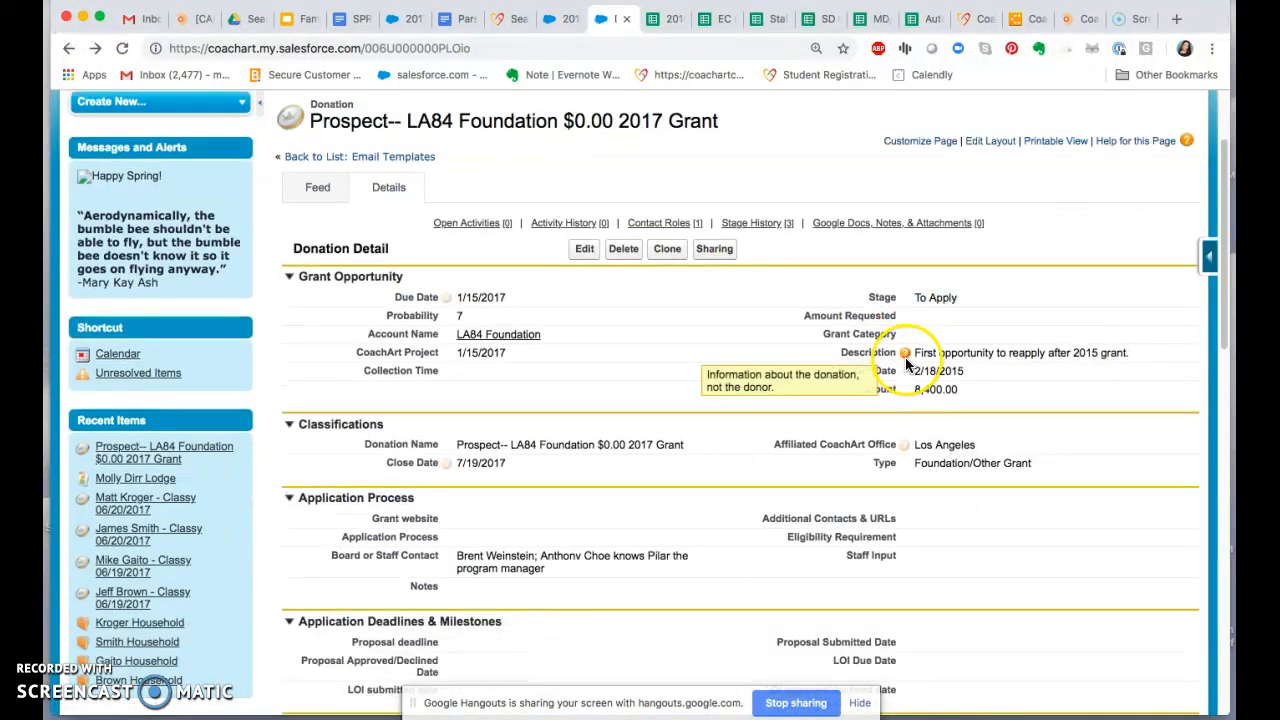
{"action": "scroll", "coordinate": [1053, 405], "scroll_direction": "down", "scroll_amount": 1}
{"action": "scroll", "coordinate": [1053, 404], "scroll_direction": "down", "scroll_amount": 3}
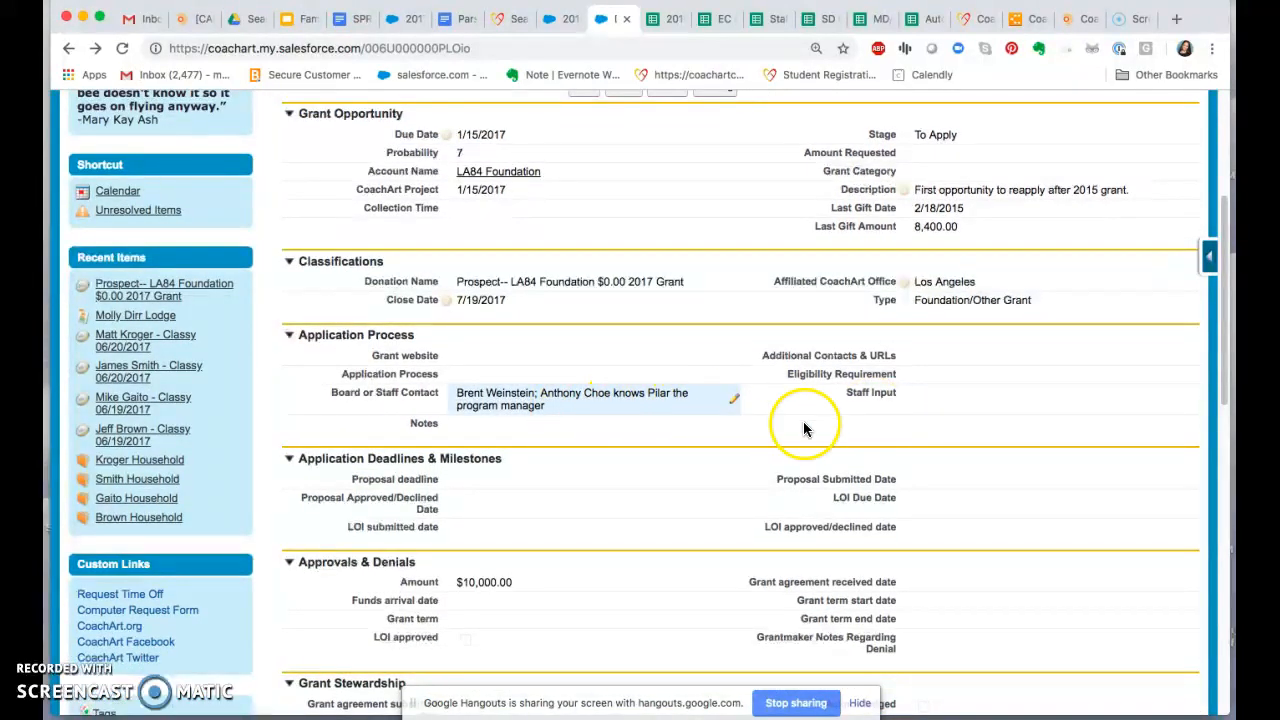
{"action": "scroll", "coordinate": [943, 471], "scroll_direction": "down", "scroll_amount": 2}
{"action": "scroll", "coordinate": [913, 508], "scroll_direction": "down", "scroll_amount": 8}
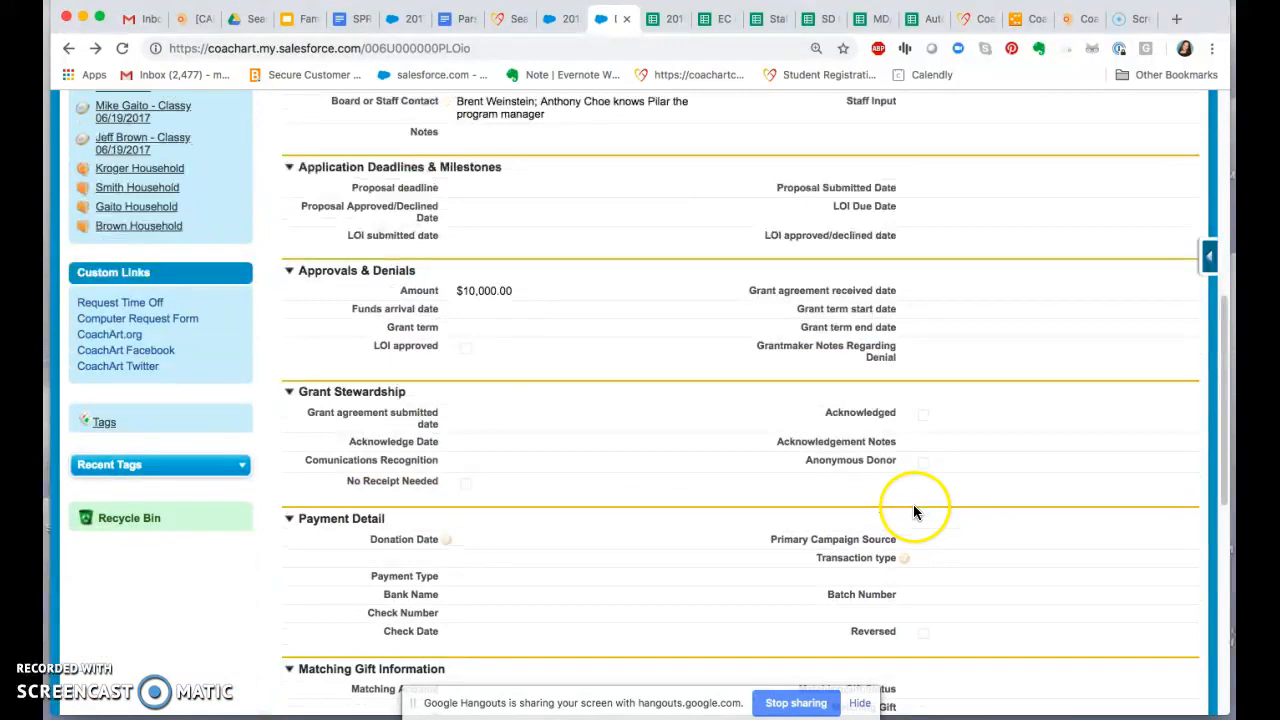
{"action": "scroll", "coordinate": [915, 505], "scroll_direction": "down", "scroll_amount": 2}
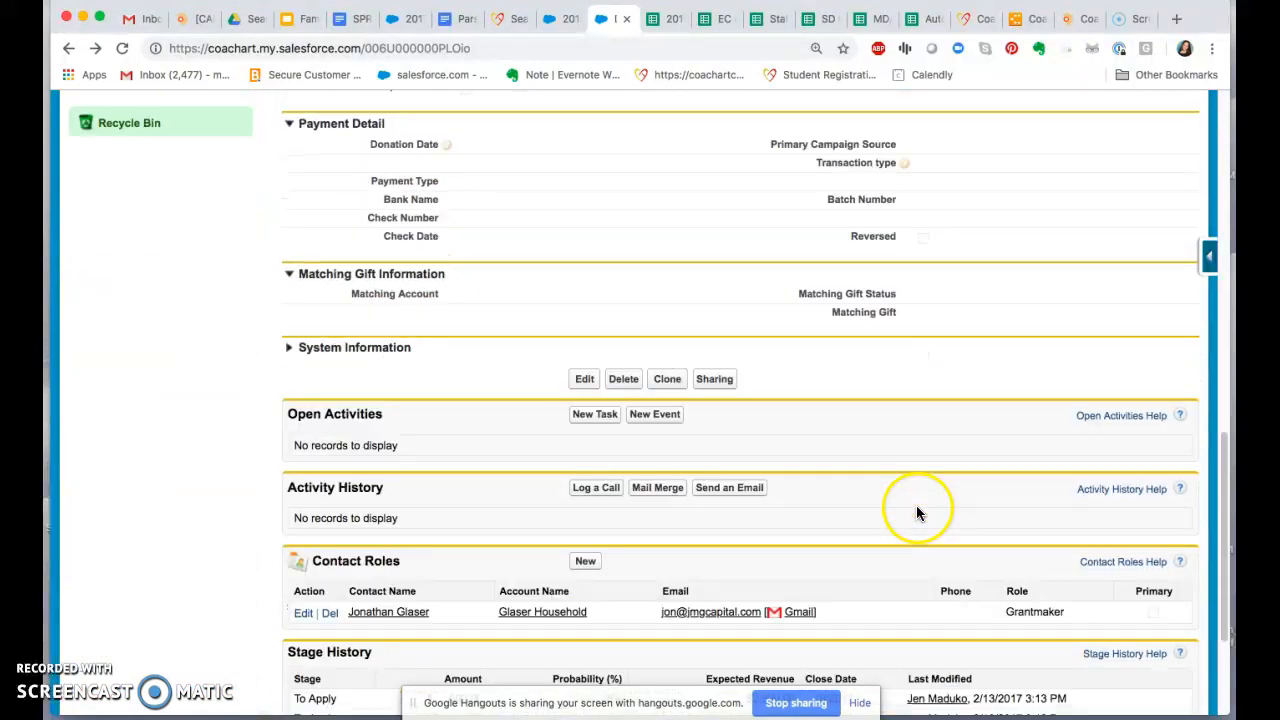
{"action": "scroll", "coordinate": [916, 505], "scroll_direction": "up", "scroll_amount": 10}
{"action": "scroll", "coordinate": [917, 507], "scroll_direction": "up", "scroll_amount": 2}
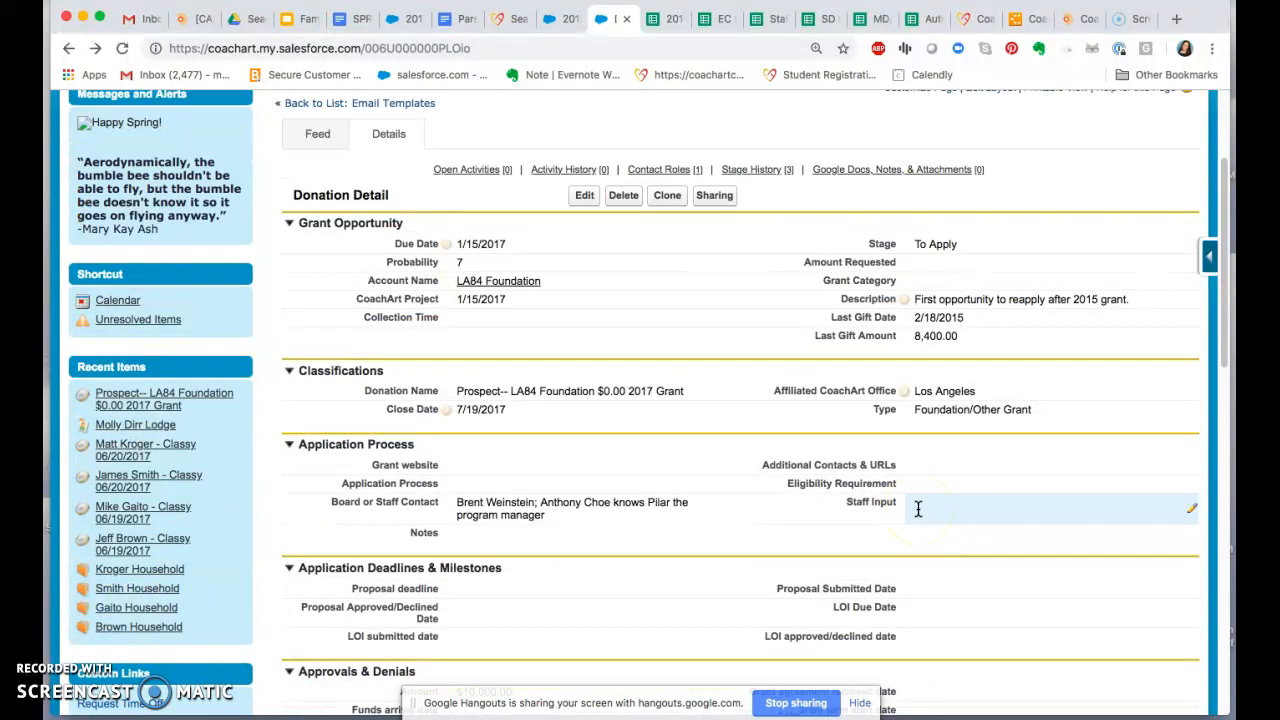
{"action": "scroll", "coordinate": [918, 509], "scroll_direction": "up", "scroll_amount": 1}
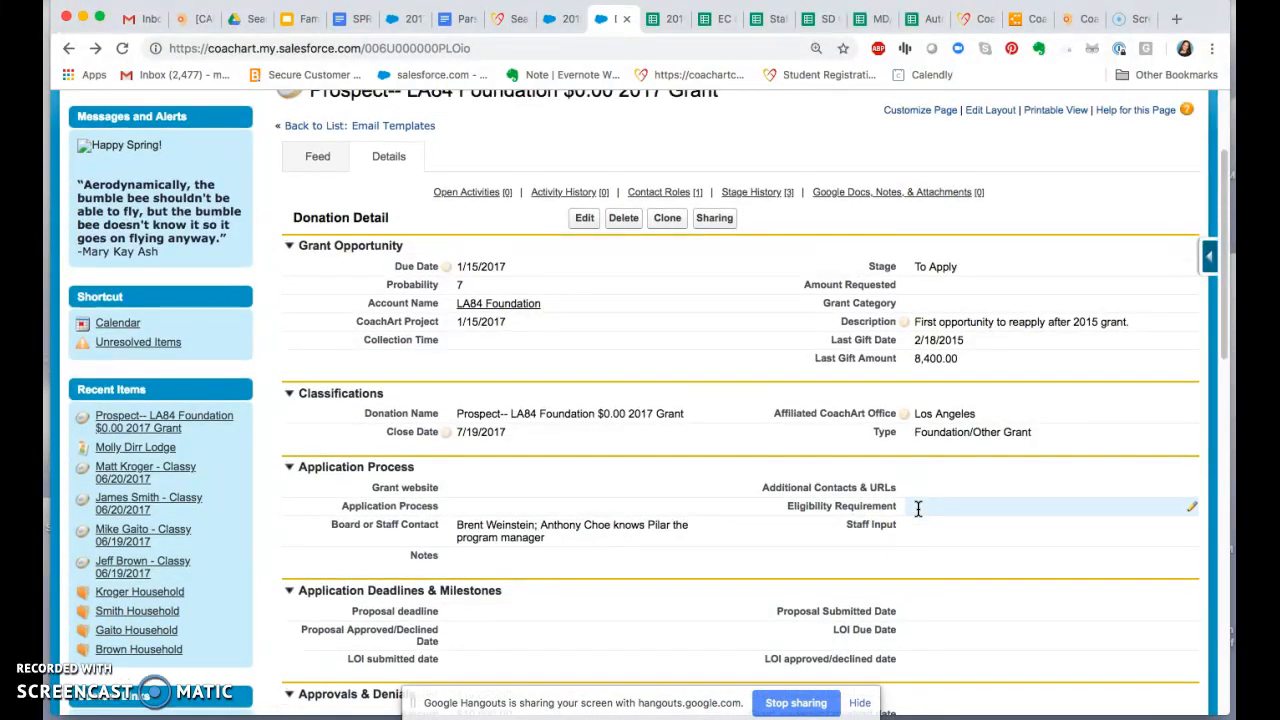
Step: Try changing the LA84 Foundation donation's stage to Pending in its edit form
{"action": "left_click", "coordinate": [585, 229]}
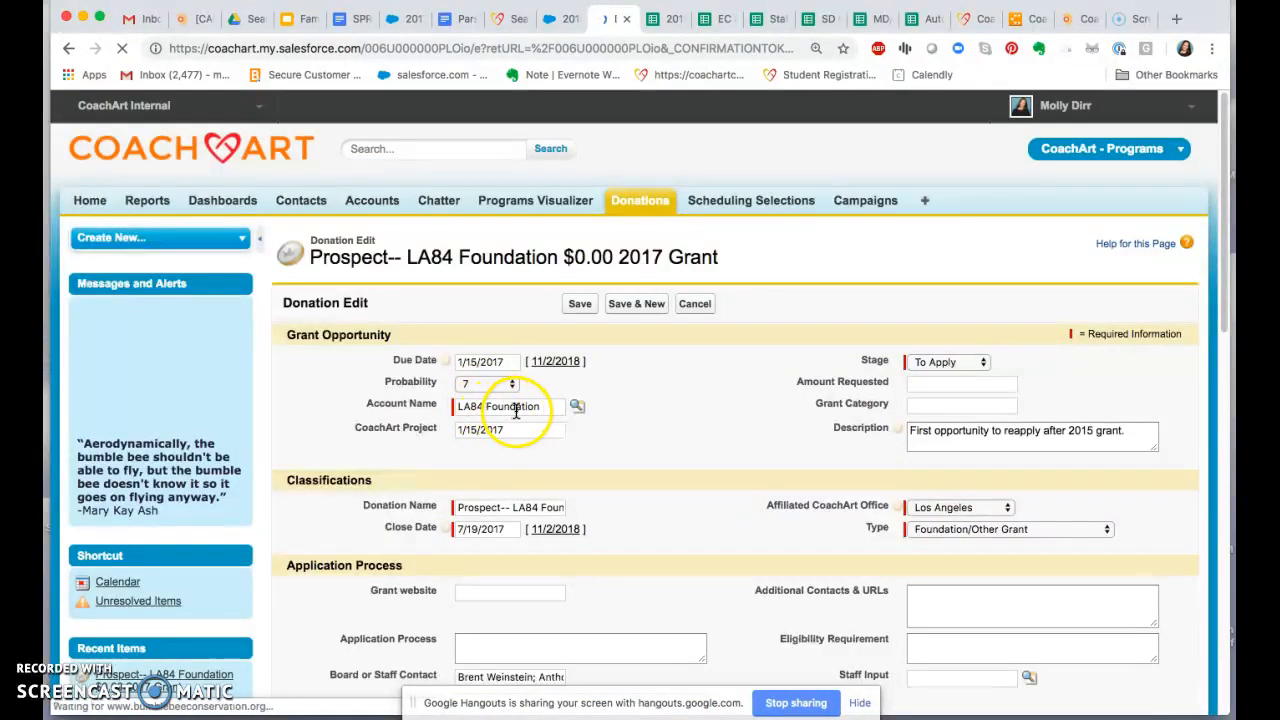
{"action": "left_click", "coordinate": [944, 363]}
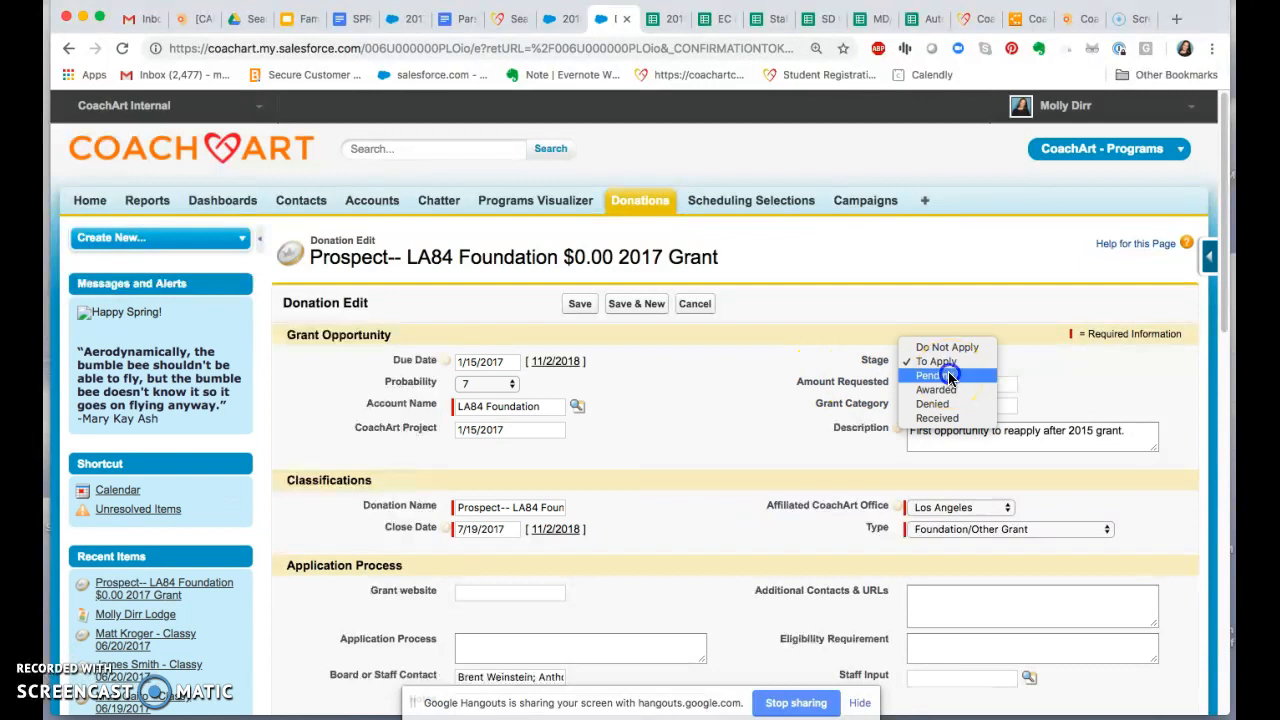
{"action": "left_click", "coordinate": [949, 376]}
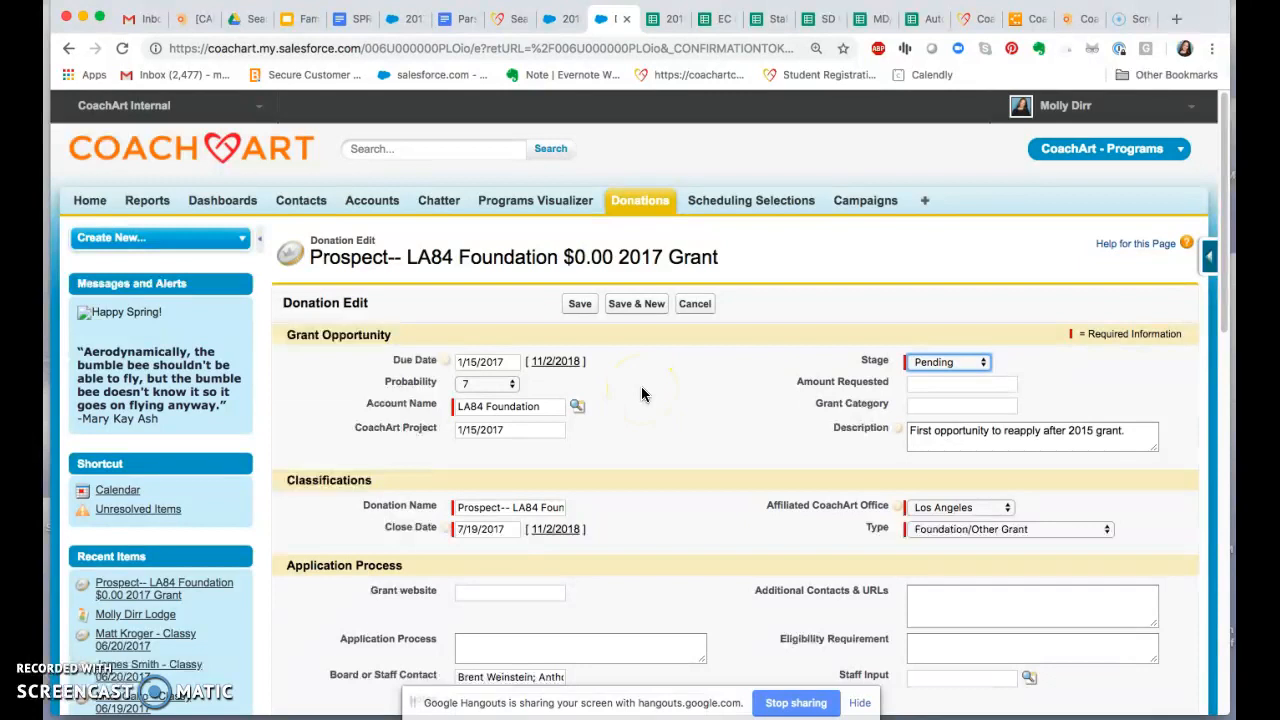
{"action": "left_click", "coordinate": [562, 18]}
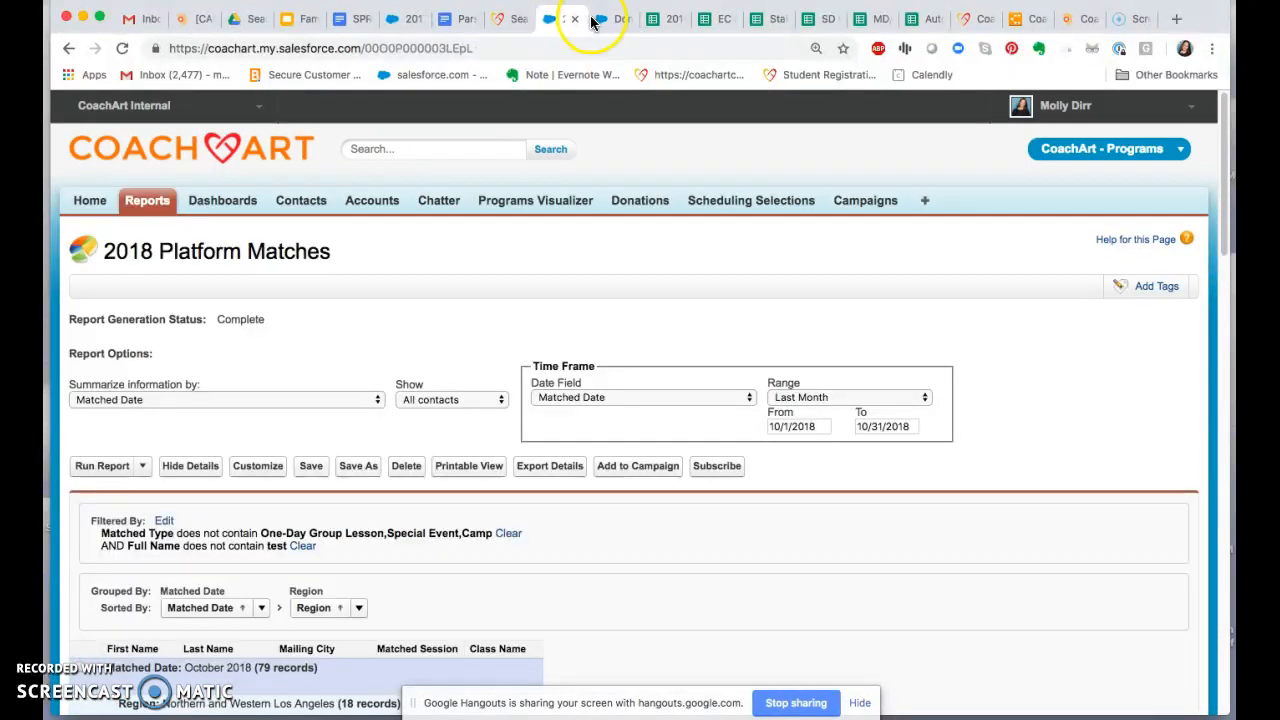
{"action": "left_click", "coordinate": [602, 19]}
Step: Return to the grant Pipeline Summary report without saving the donation and review the grants listed under each stage
{"action": "left_click", "coordinate": [72, 48]}
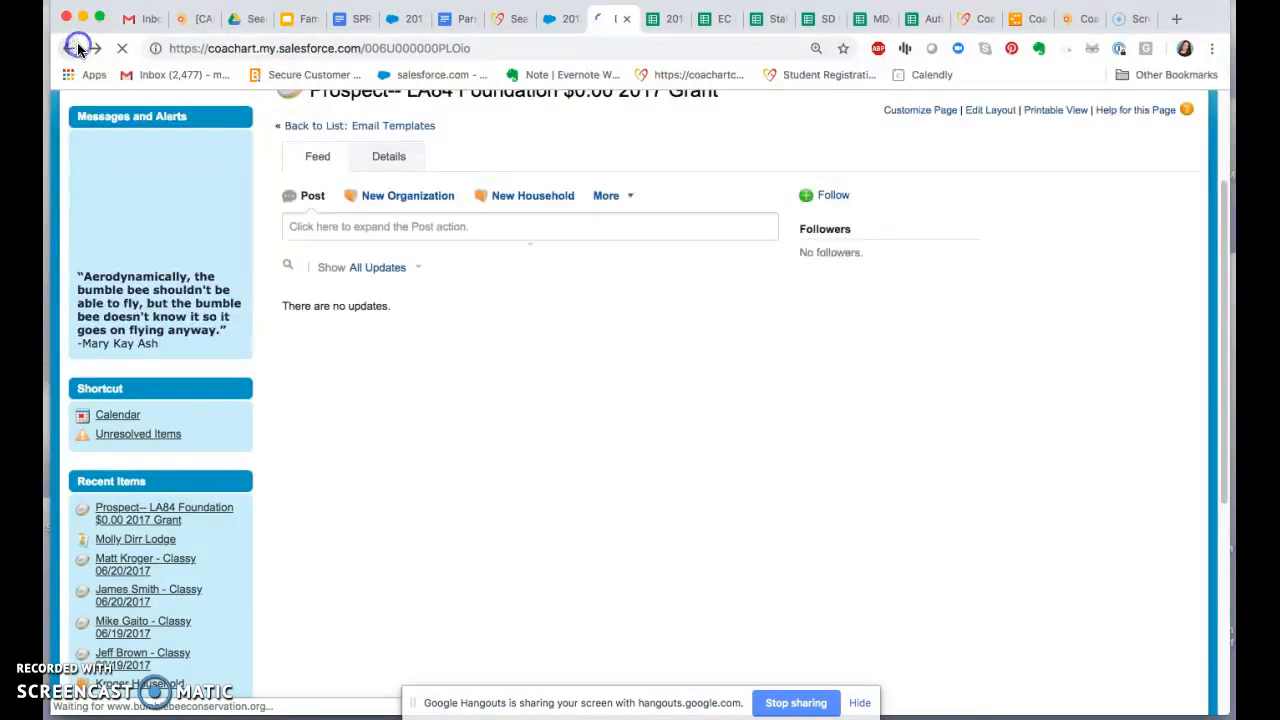
{"action": "left_click", "coordinate": [72, 48]}
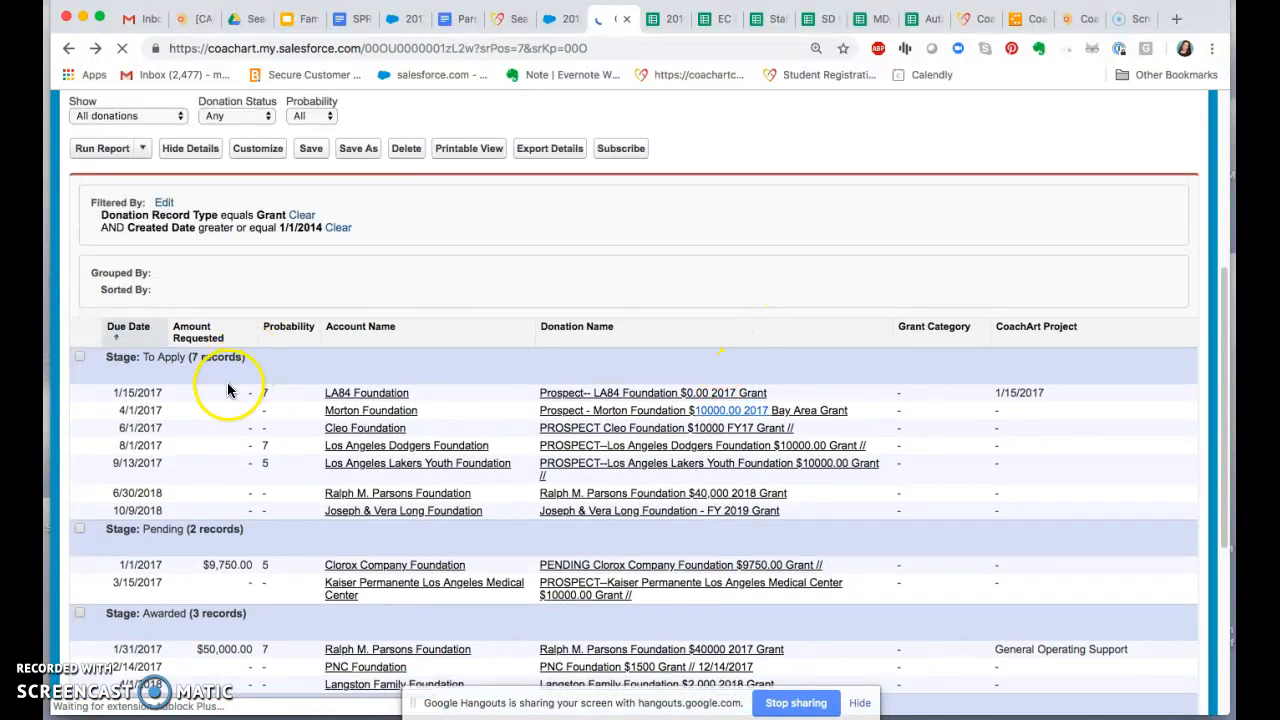
{"action": "scroll", "coordinate": [655, 505], "scroll_direction": "down", "scroll_amount": 1}
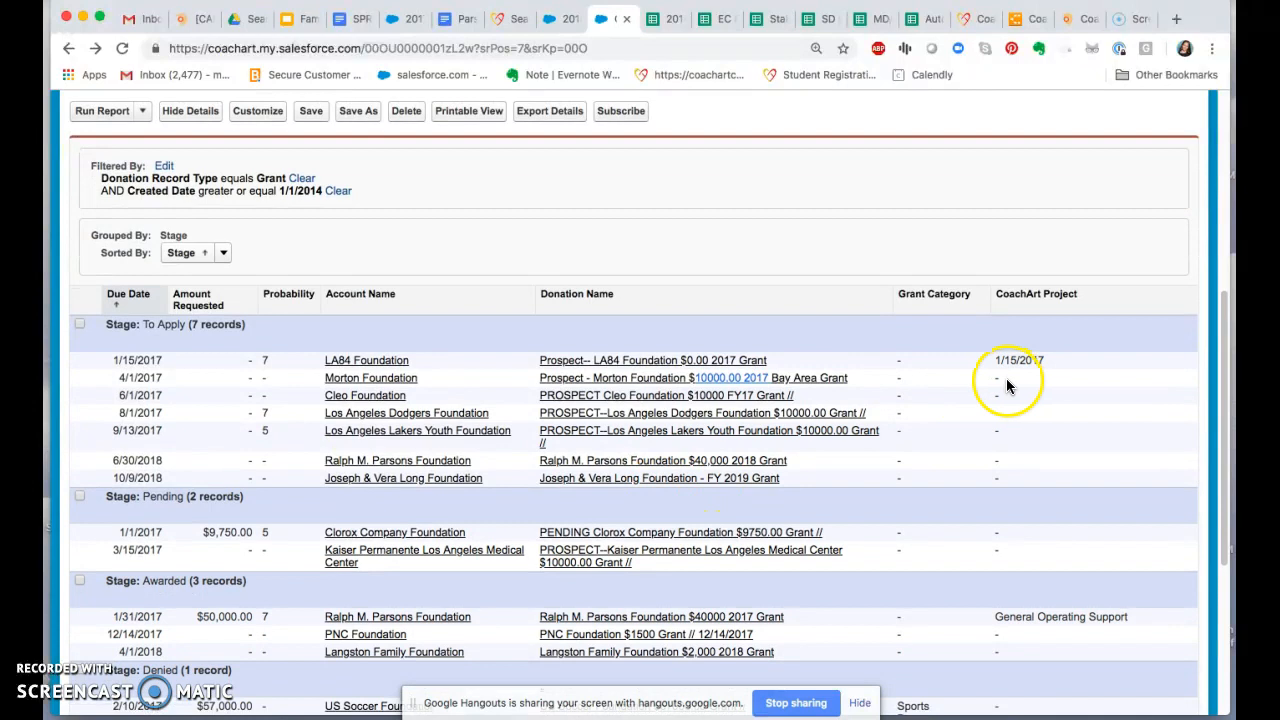
{"action": "scroll", "coordinate": [610, 410], "scroll_direction": "down", "scroll_amount": 3}
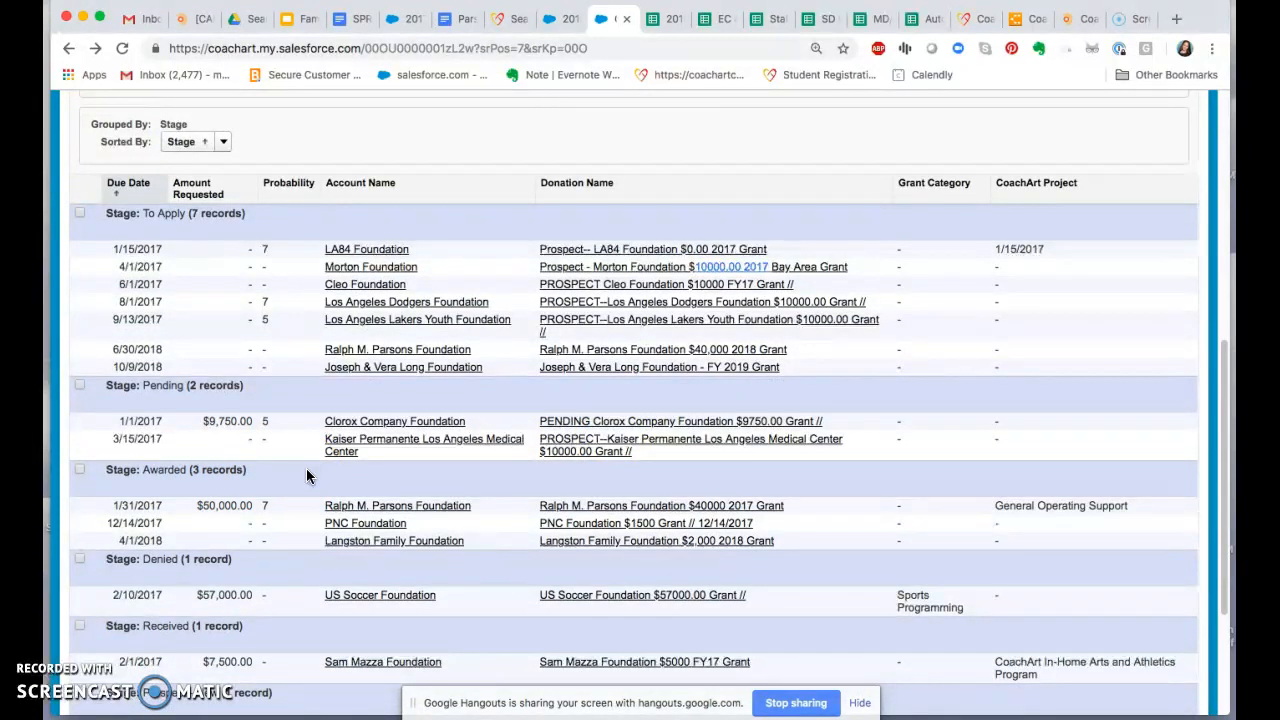
{"action": "scroll", "coordinate": [320, 475], "scroll_direction": "up", "scroll_amount": 5}
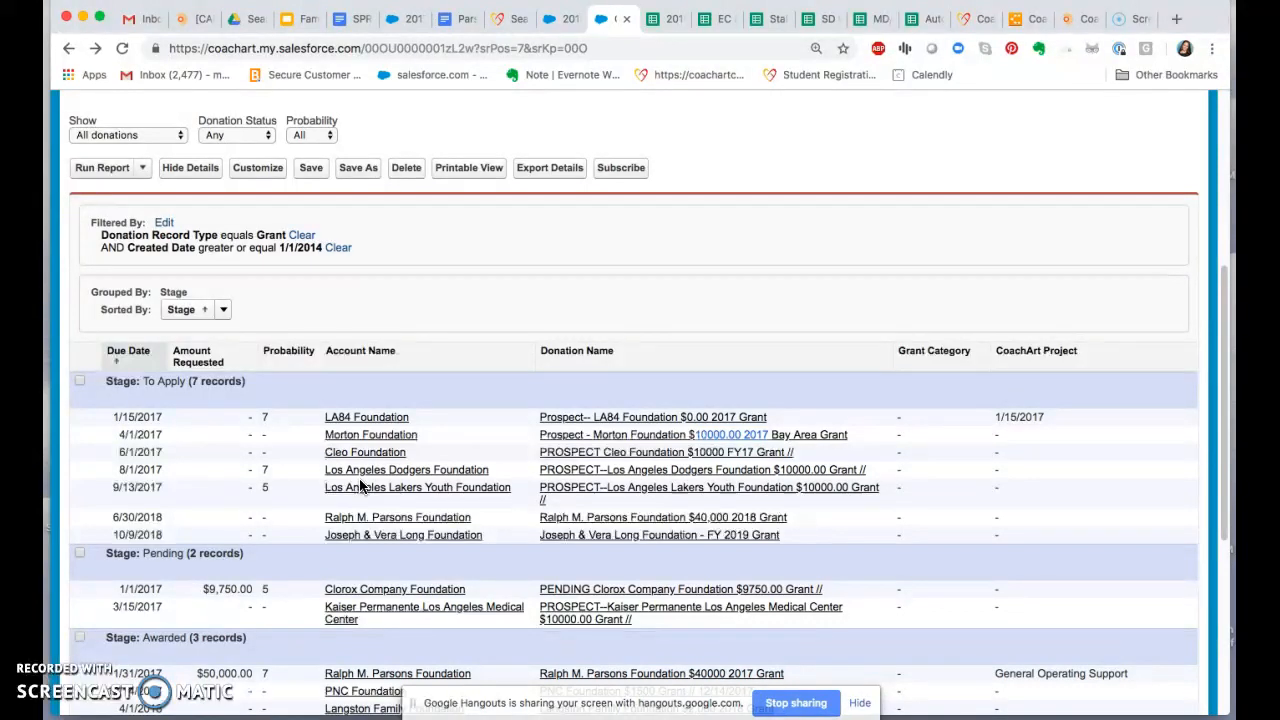
{"action": "key", "text": "XF86AudioRaiseVolume"}
{"action": "scroll", "coordinate": [616, 416], "scroll_direction": "down", "scroll_amount": 5}
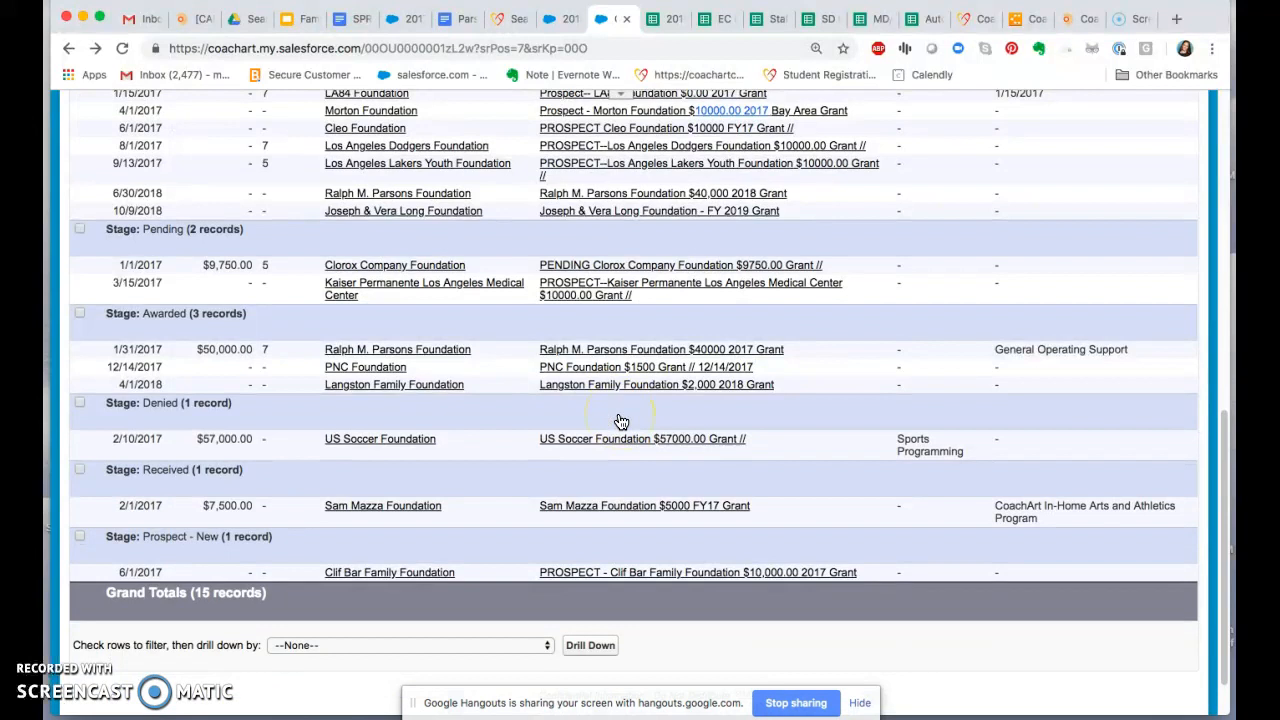
Step: Re-sort the Pipeline Summary report by the Due Date column
{"action": "scroll", "coordinate": [620, 420], "scroll_direction": "up", "scroll_amount": 1}
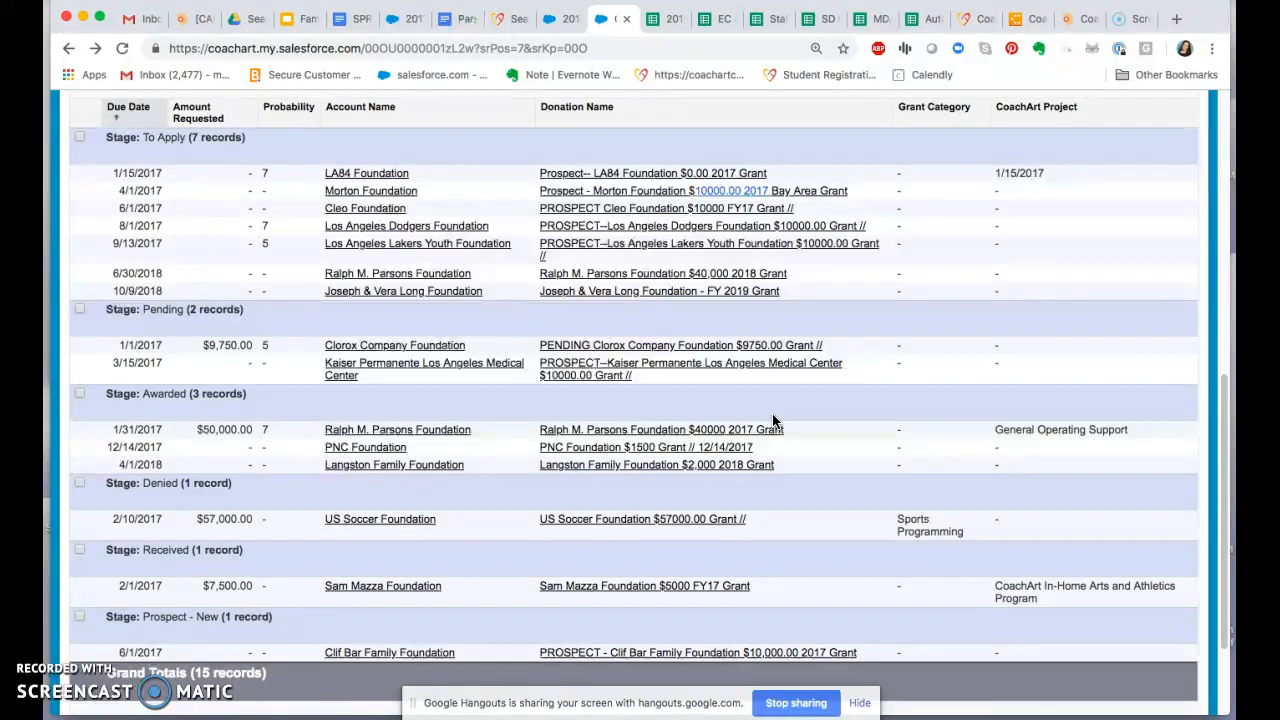
{"action": "scroll", "coordinate": [491, 464], "scroll_direction": "up", "scroll_amount": 1}
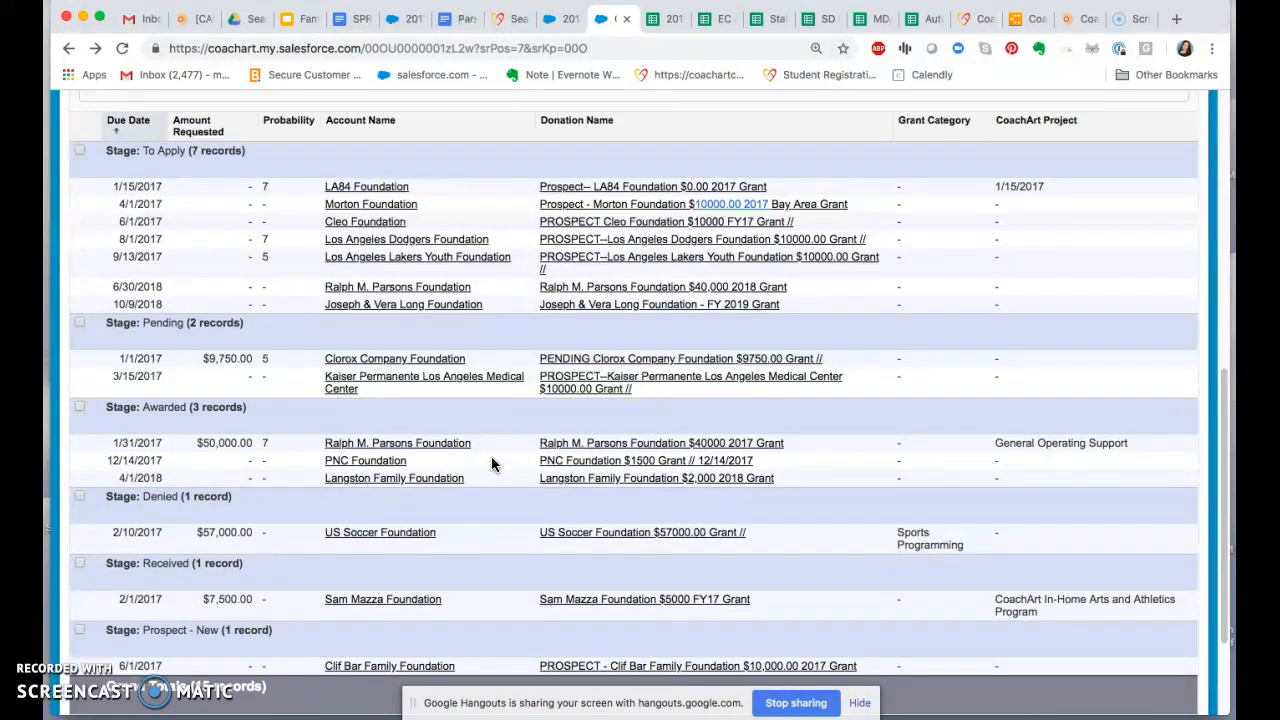
{"action": "key", "text": "XF86AudioRaiseVolume"}
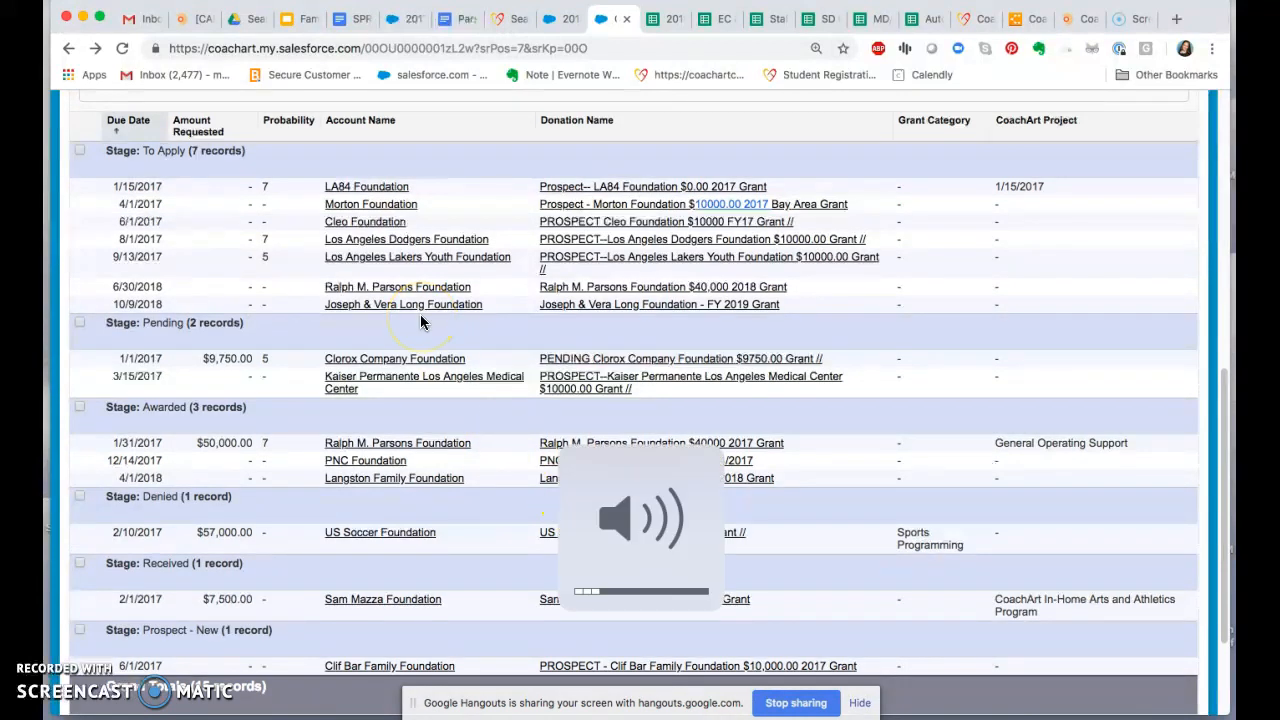
{"action": "left_click", "coordinate": [135, 121]}
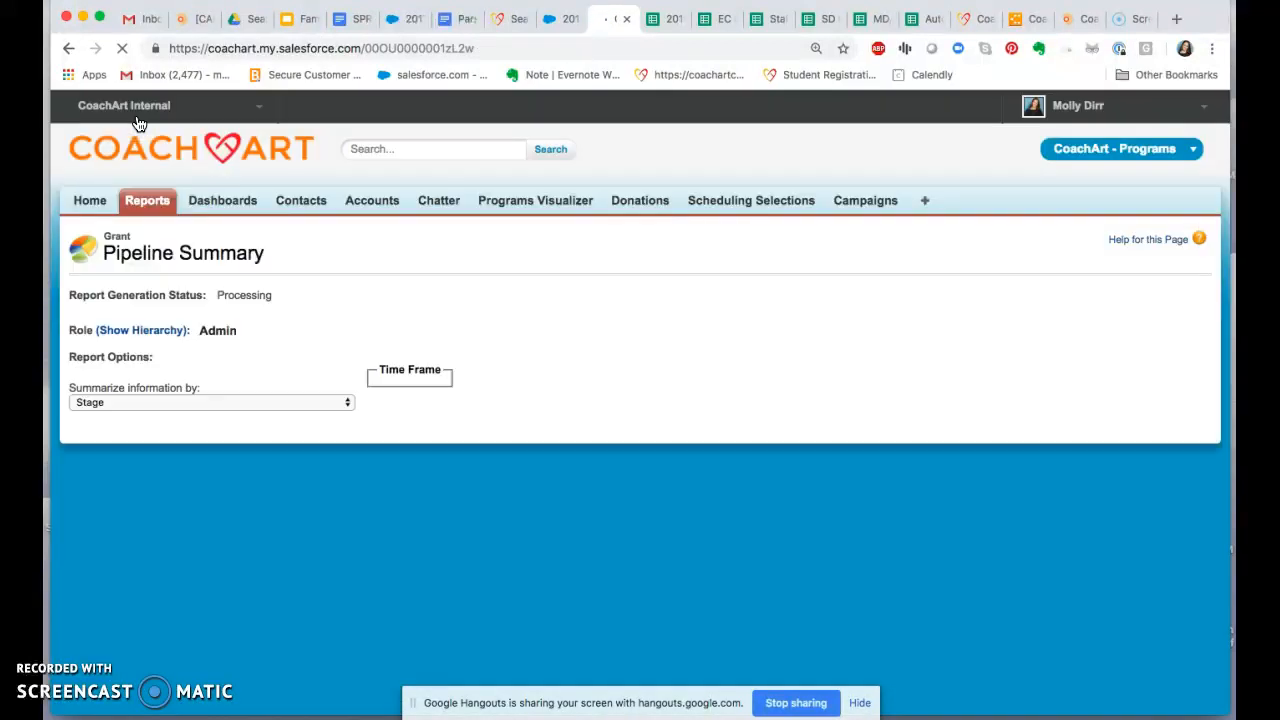
Step: Examine the due-date-sorted grants under each stage of the Pipeline Summary report, along with its filters and columns
{"action": "scroll", "coordinate": [436, 398], "scroll_direction": "down", "scroll_amount": 2}
{"action": "scroll", "coordinate": [436, 398], "scroll_direction": "down", "scroll_amount": 4}
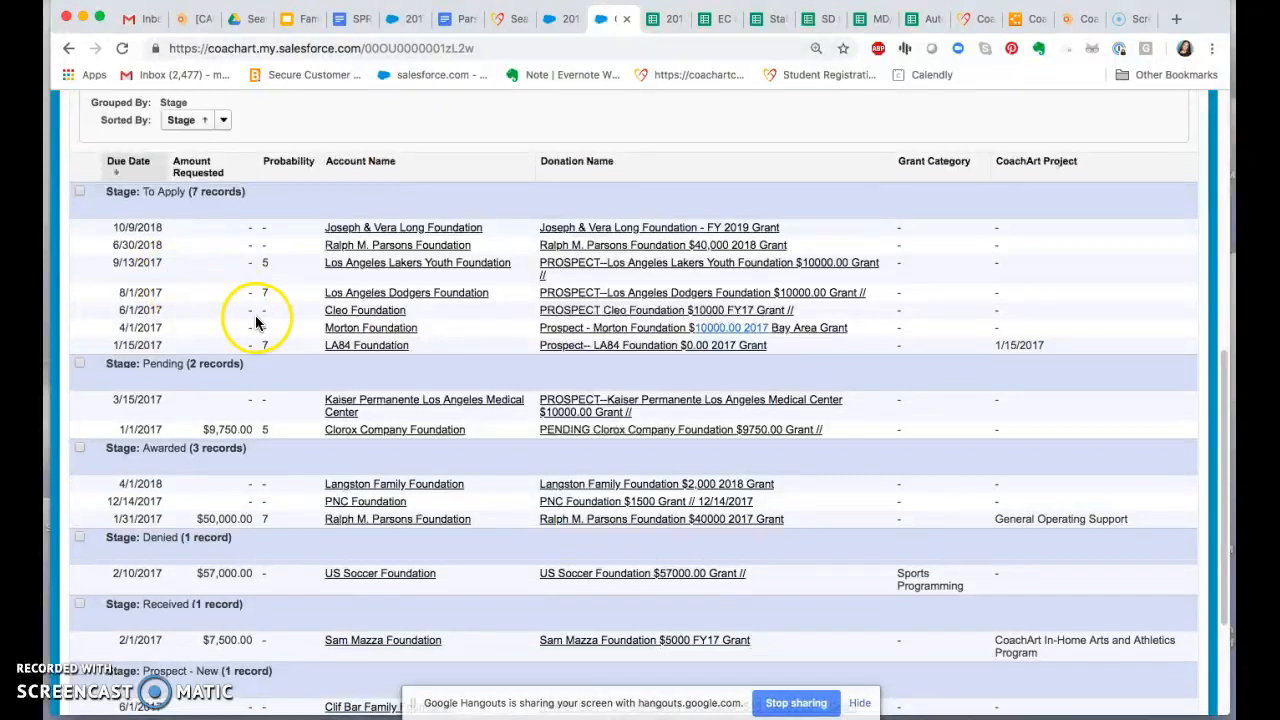
{"action": "scroll", "coordinate": [258, 320], "scroll_direction": "up", "scroll_amount": 2}
{"action": "scroll", "coordinate": [258, 320], "scroll_direction": "up", "scroll_amount": 2}
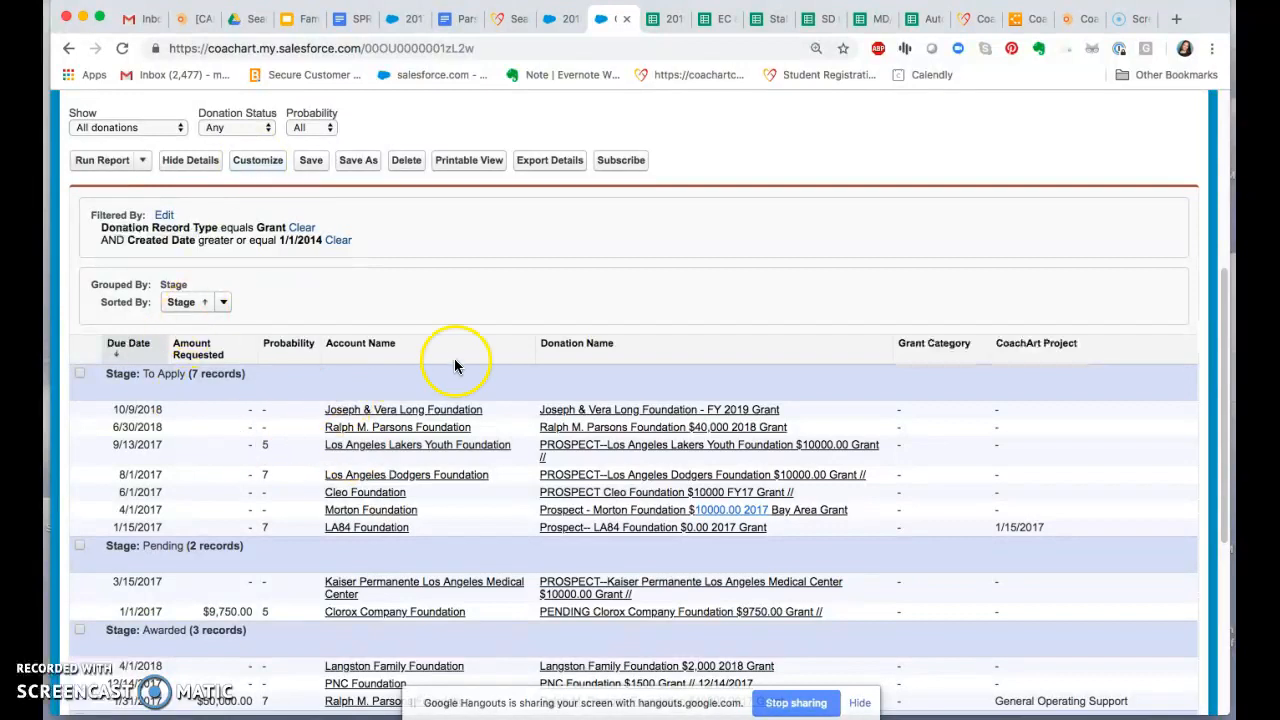
{"action": "scroll", "coordinate": [584, 289], "scroll_direction": "down", "scroll_amount": 1}
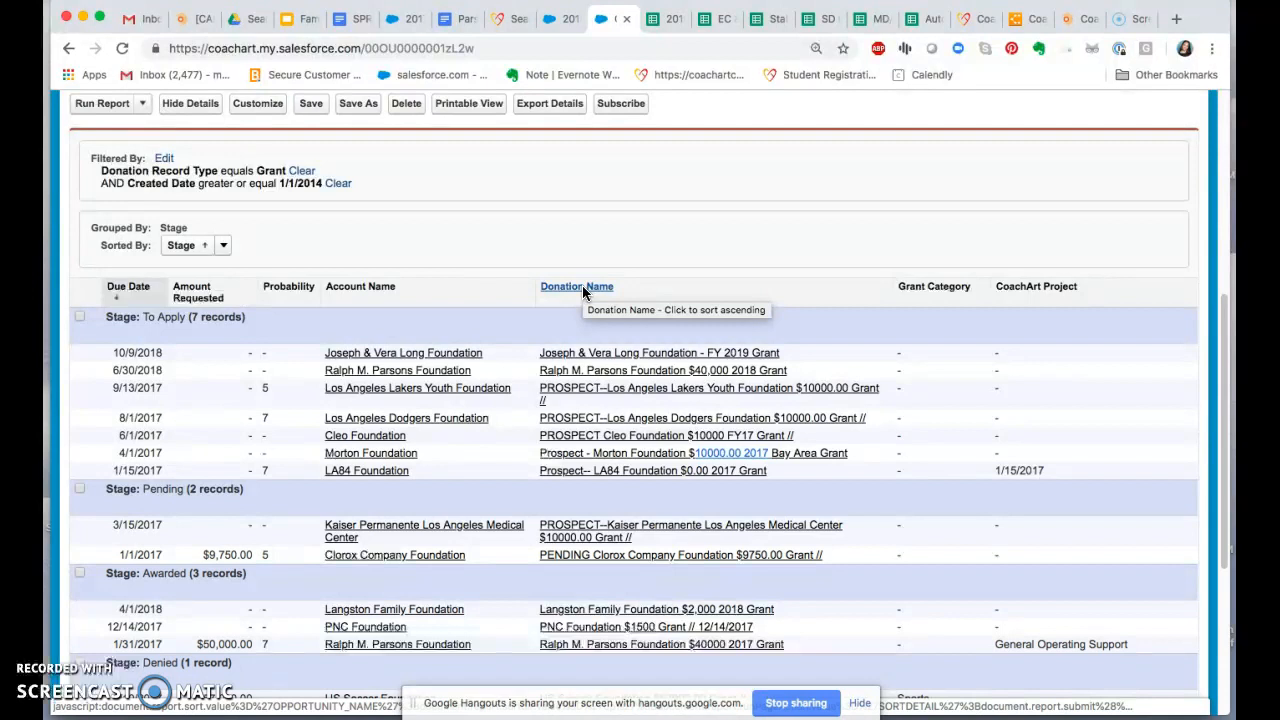
{"action": "scroll", "coordinate": [584, 291], "scroll_direction": "down", "scroll_amount": 2}
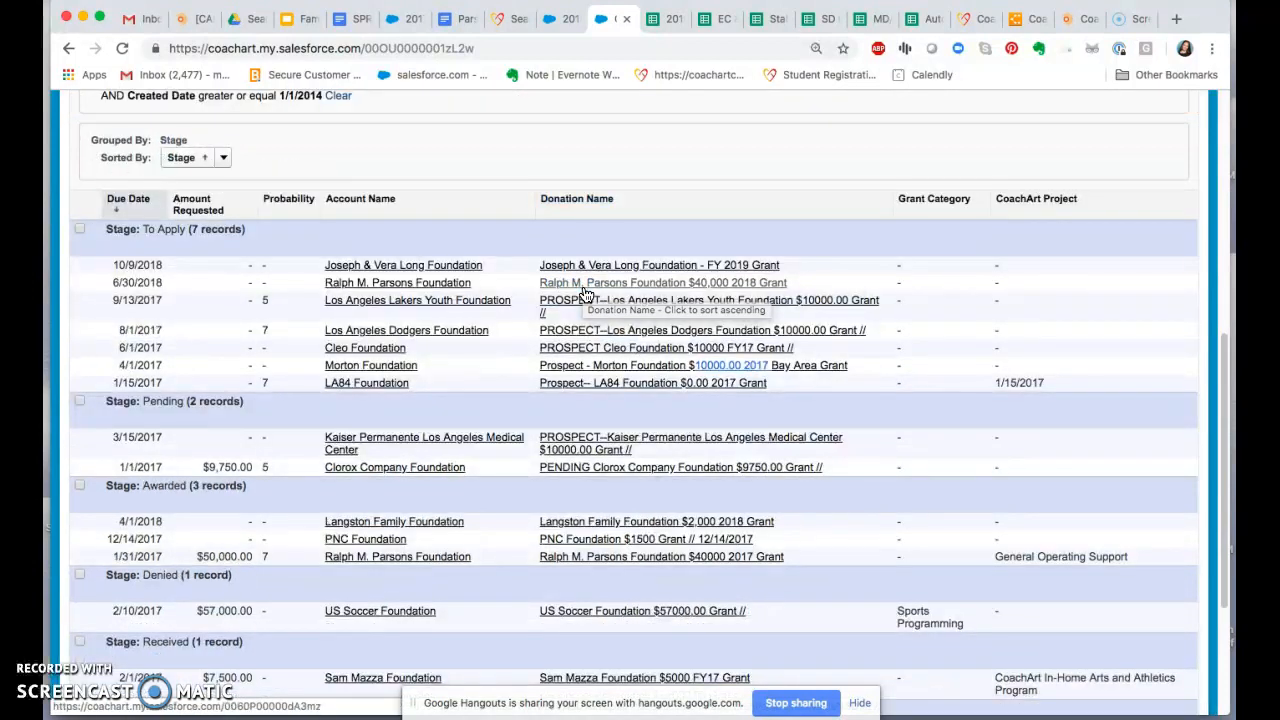
{"action": "scroll", "coordinate": [586, 293], "scroll_direction": "down", "scroll_amount": 2}
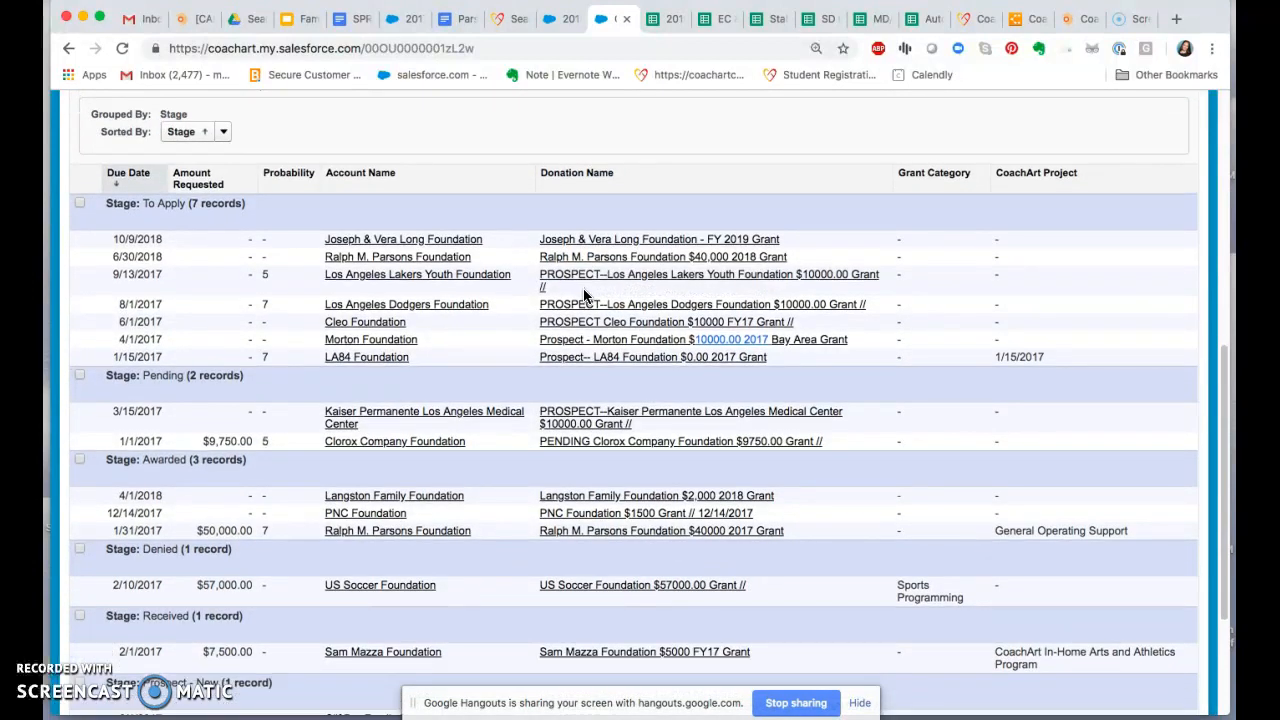
Step: Open the dashboards page and return to the Pipeline Summary report
{"action": "scroll", "coordinate": [586, 296], "scroll_direction": "up", "scroll_amount": 10}
{"action": "left_click", "coordinate": [206, 187]}
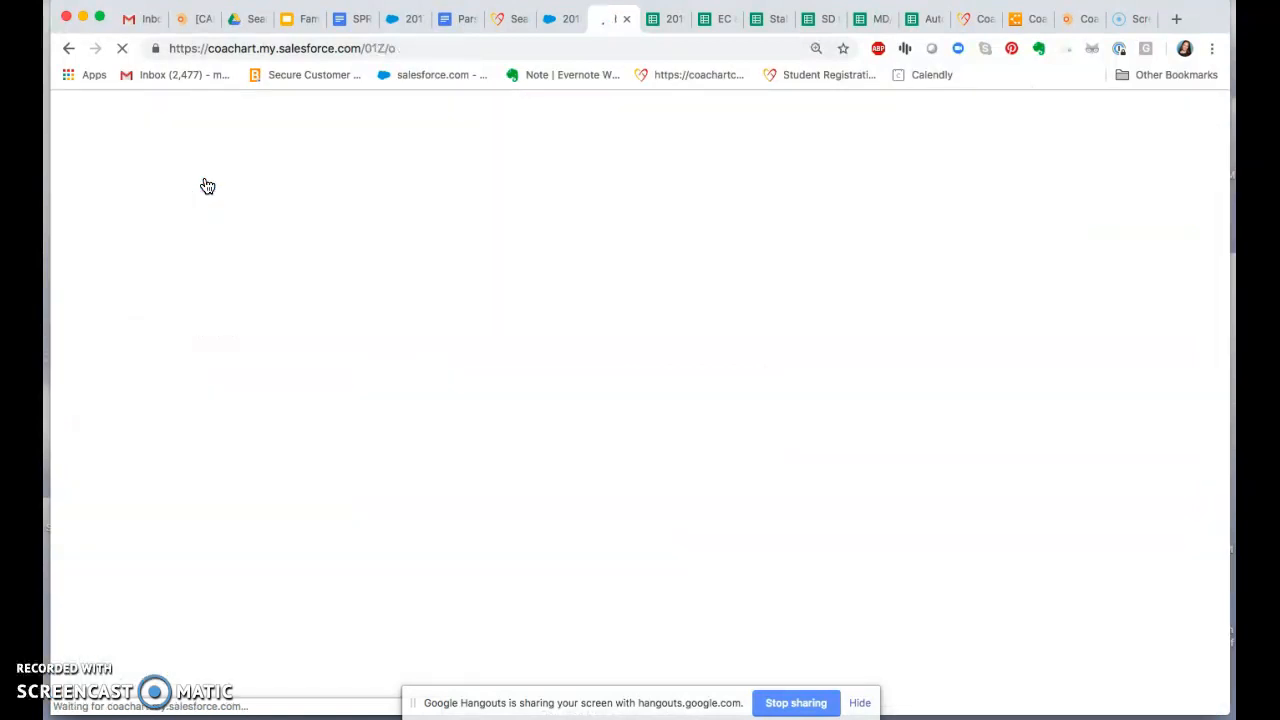
{"action": "left_click", "coordinate": [69, 49]}
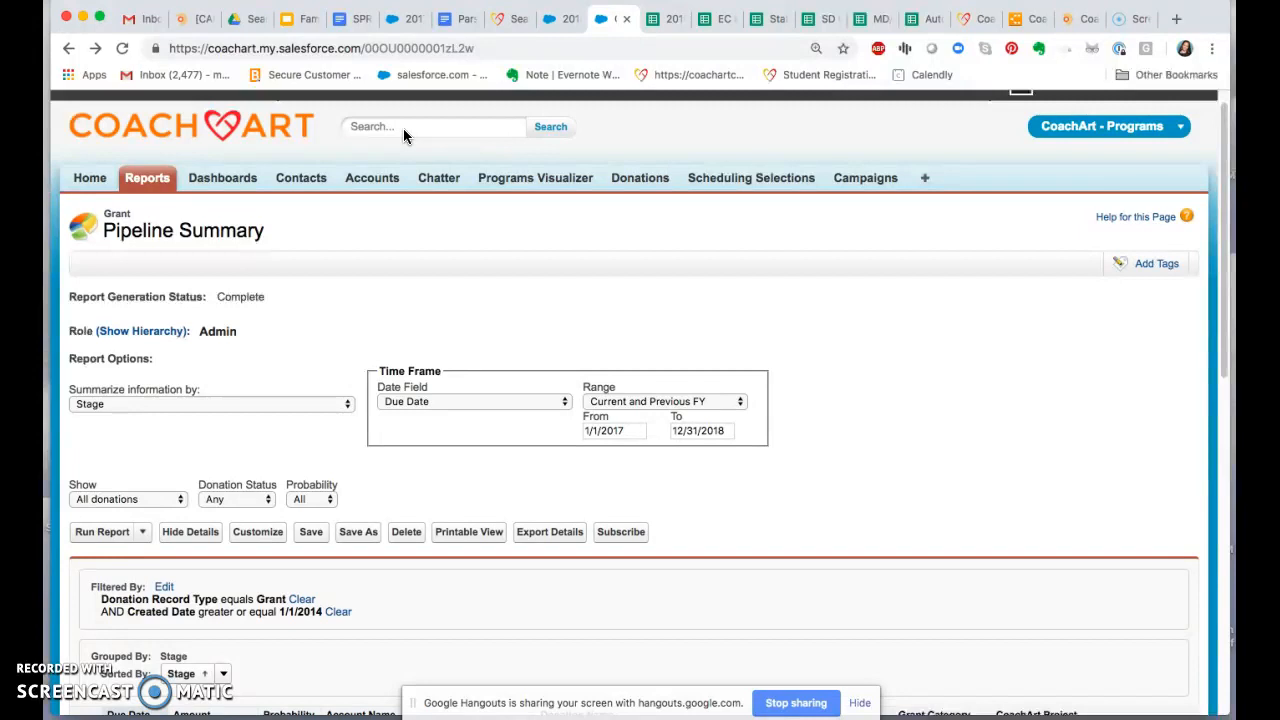
Step: Try adding a line chart of record count by stage to the Pipeline Summary report in the report builder
{"action": "scroll", "coordinate": [854, 488], "scroll_direction": "down", "scroll_amount": 5}
{"action": "scroll", "coordinate": [854, 488], "scroll_direction": "down", "scroll_amount": 3}
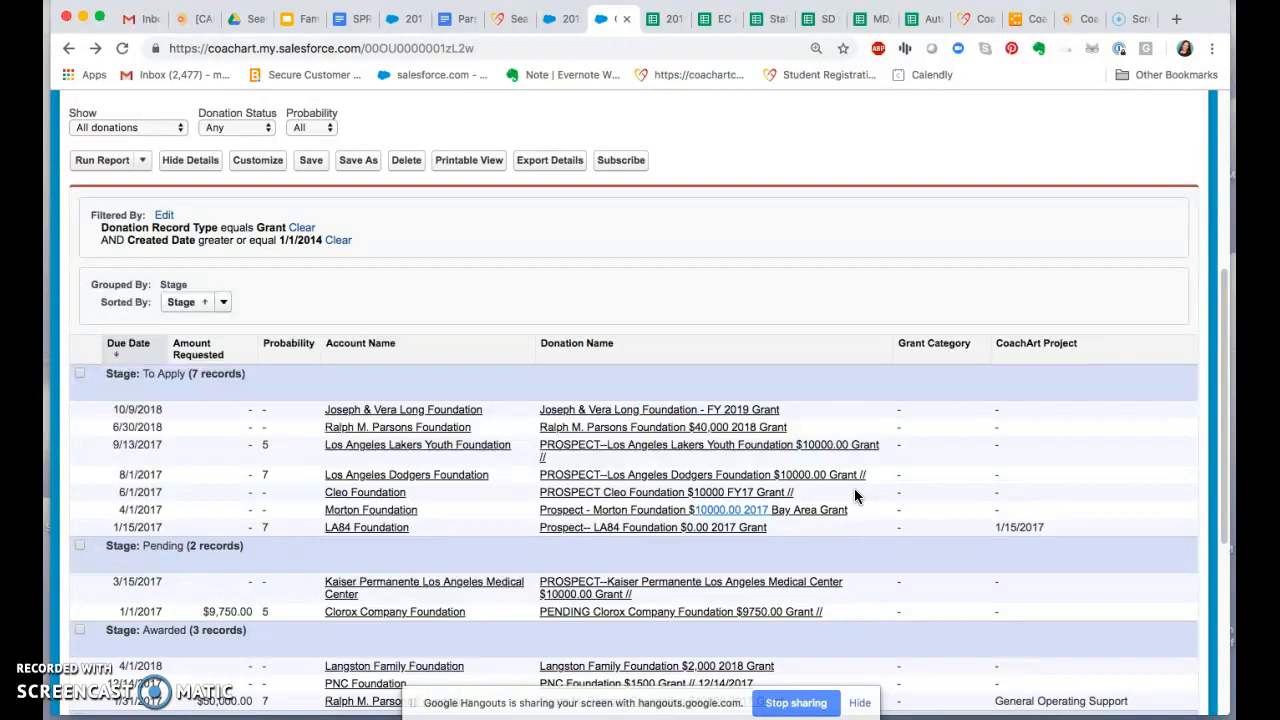
{"action": "left_click", "coordinate": [264, 172]}
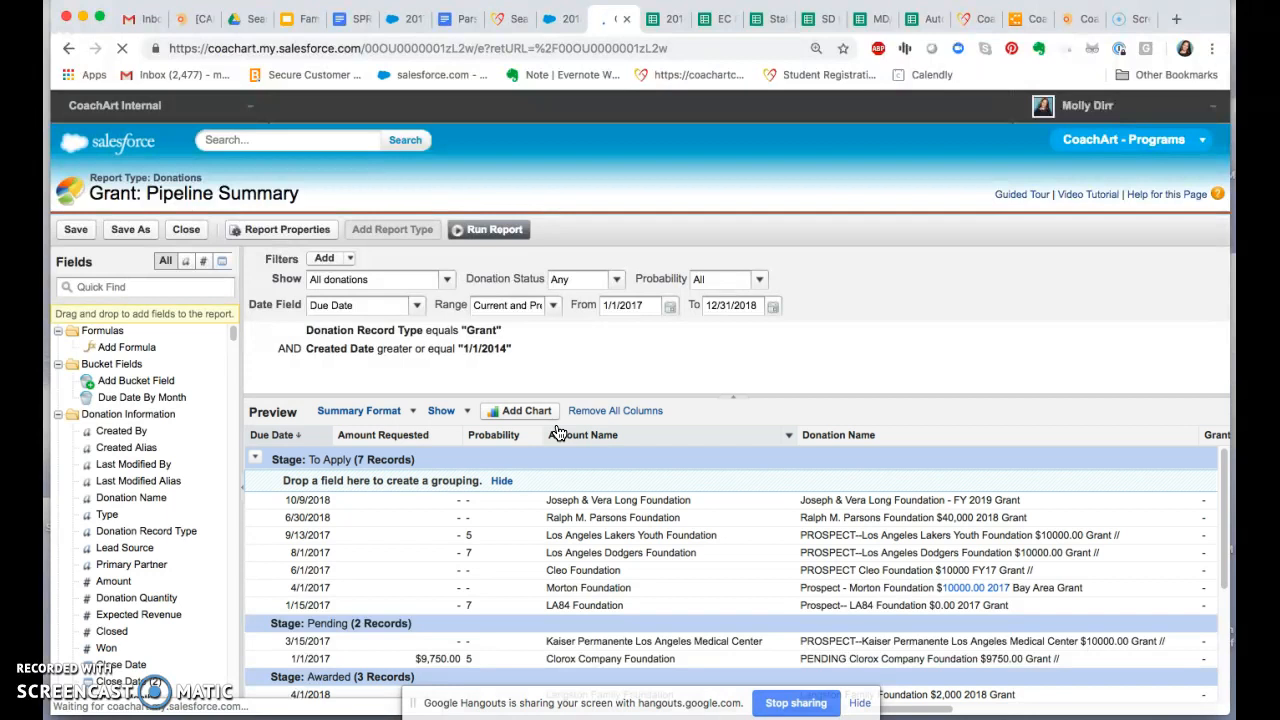
{"action": "left_click", "coordinate": [533, 413]}
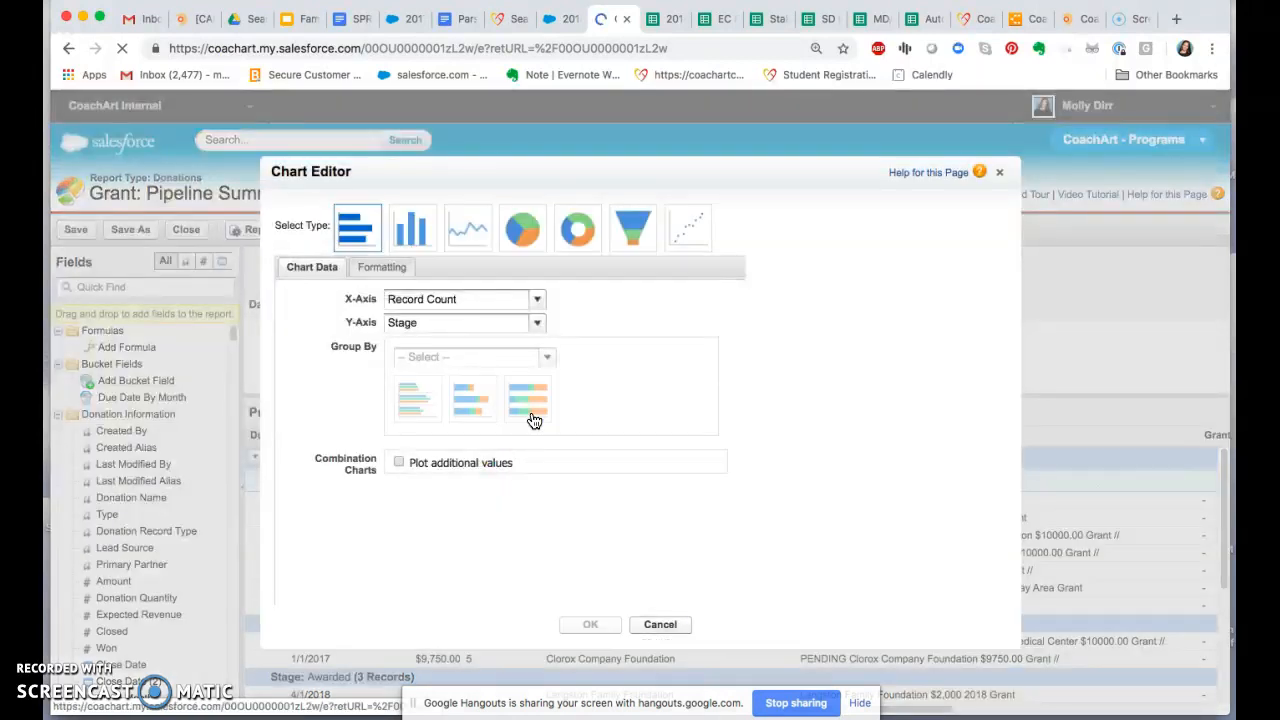
{"action": "left_click", "coordinate": [465, 238]}
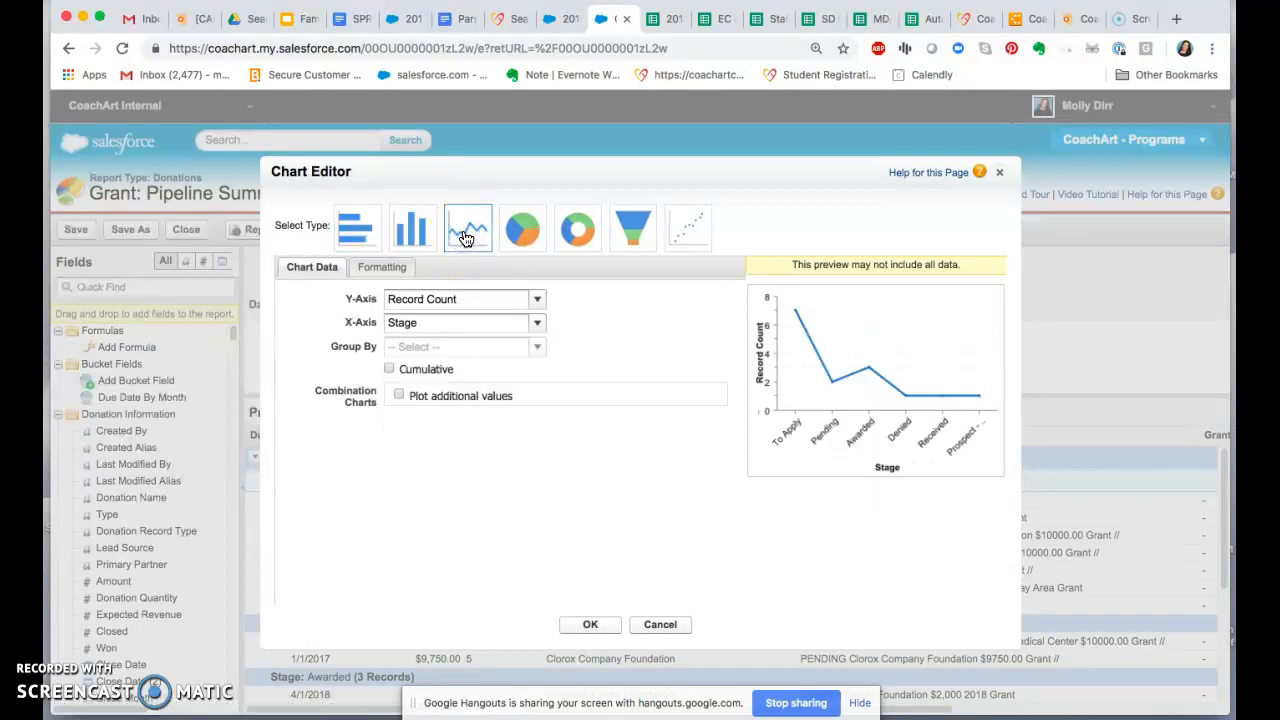
{"action": "left_click", "coordinate": [535, 322]}
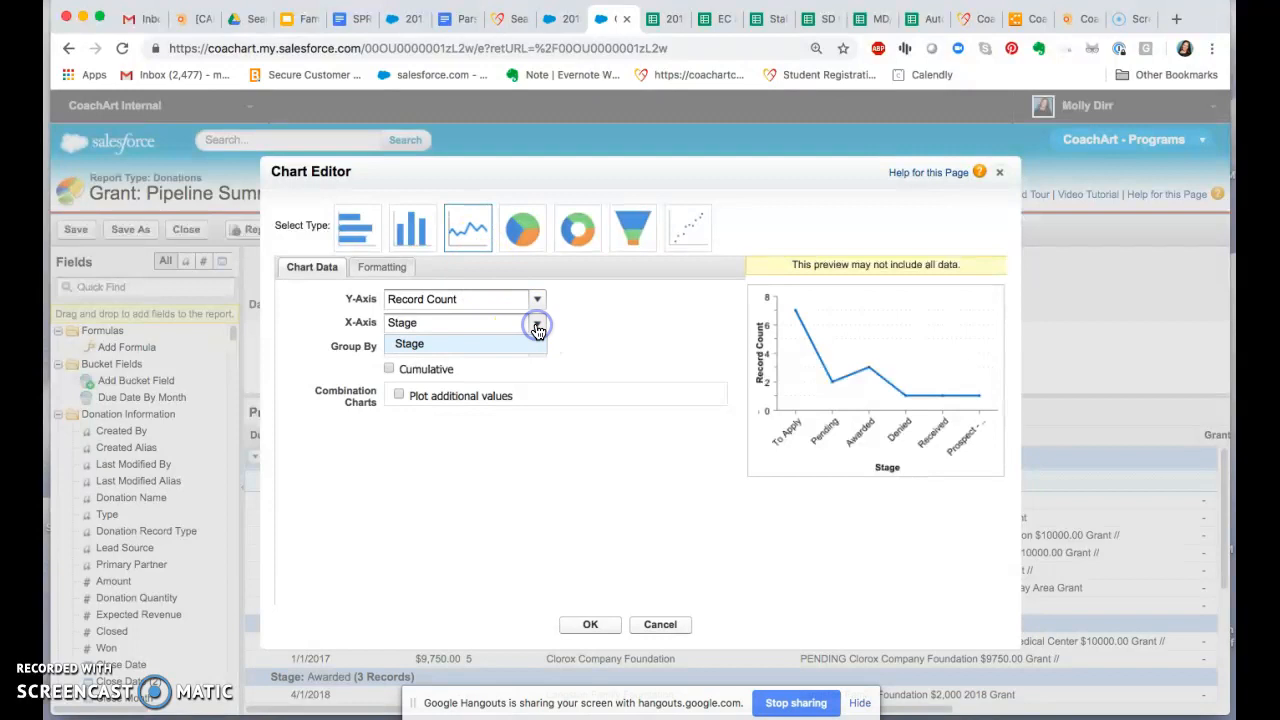
{"action": "left_click", "coordinate": [533, 299]}
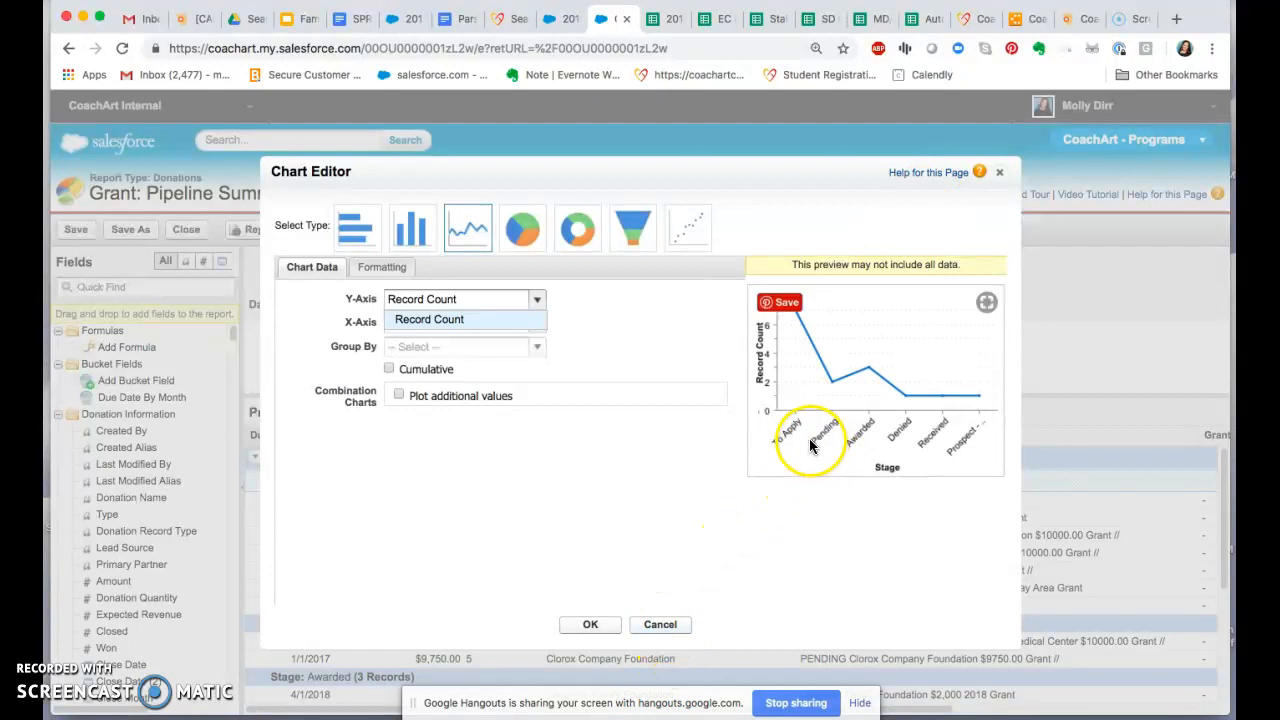
{"action": "left_click", "coordinate": [999, 172]}
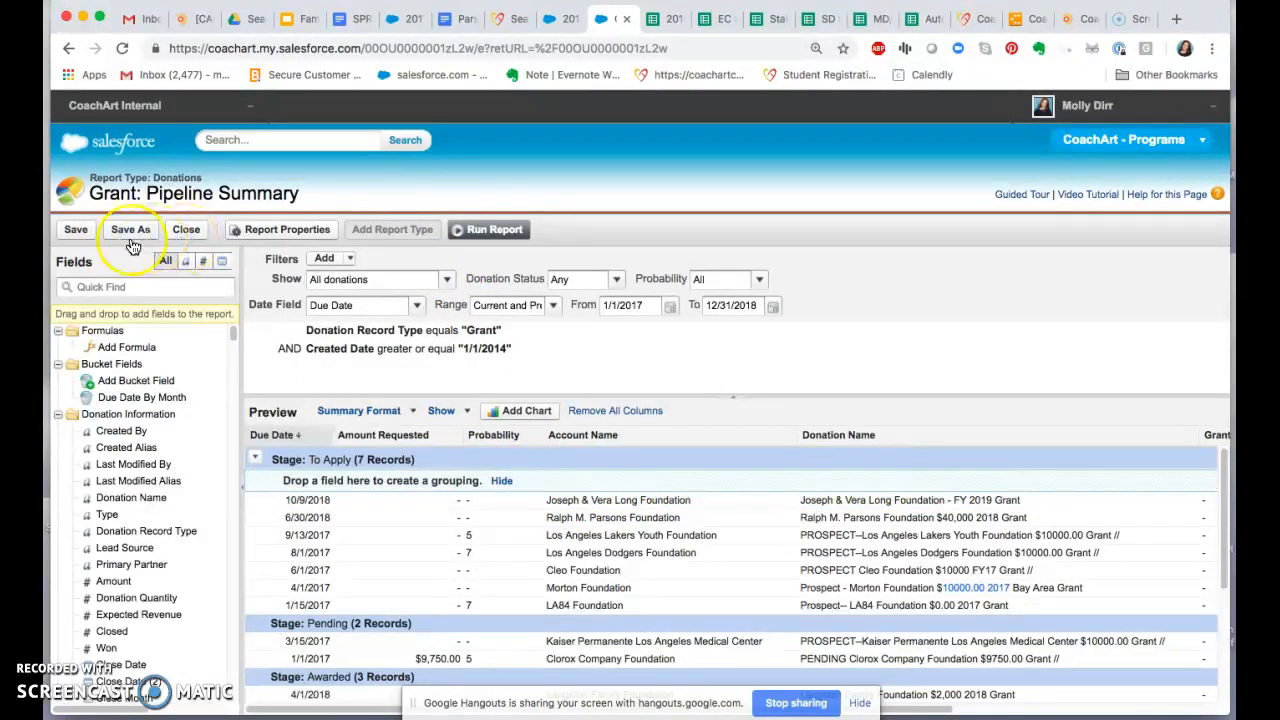
Step: Close the report builder without saving and open the 2018 Platform Snapshot dashboard
{"action": "left_click", "coordinate": [192, 233]}
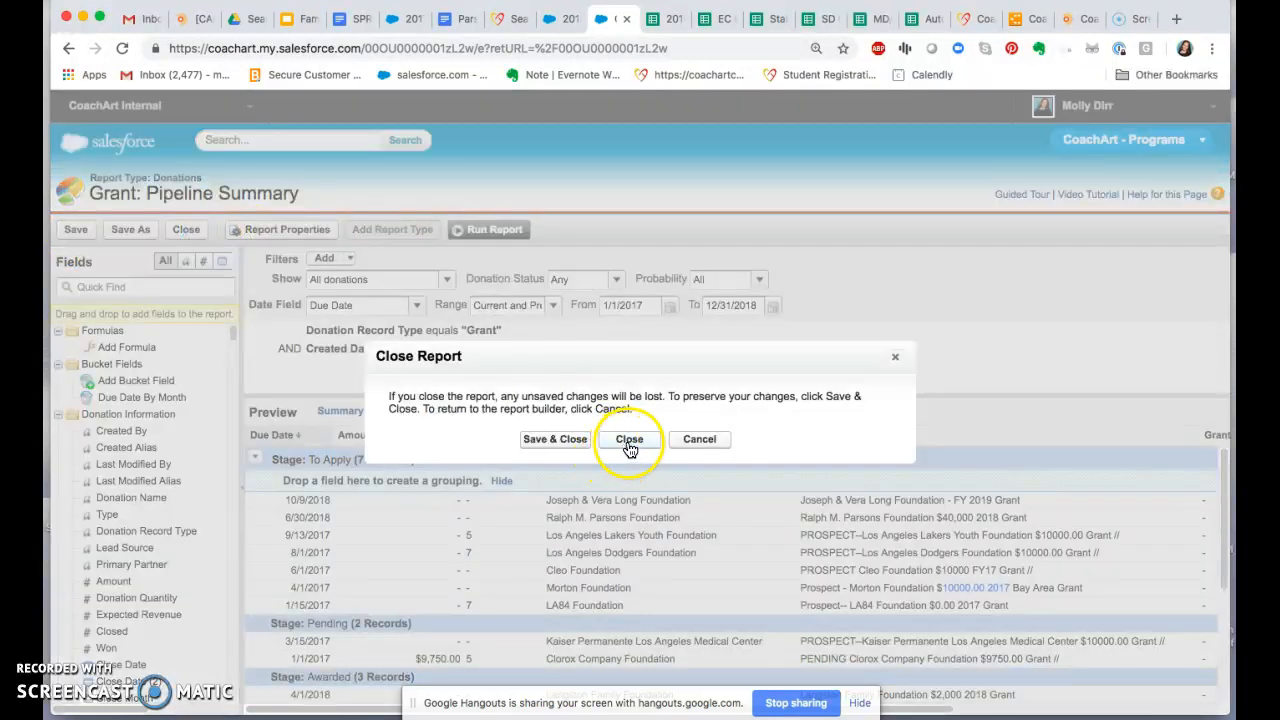
{"action": "left_click", "coordinate": [620, 445]}
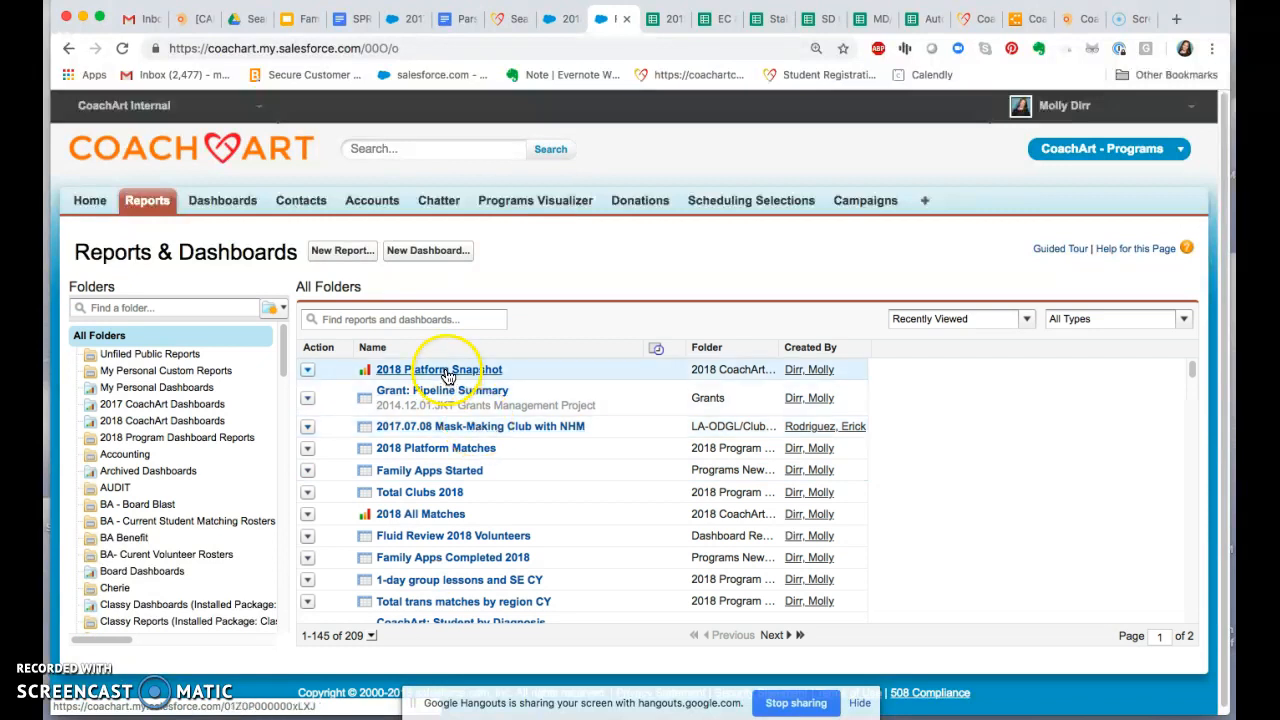
{"action": "left_click", "coordinate": [446, 371]}
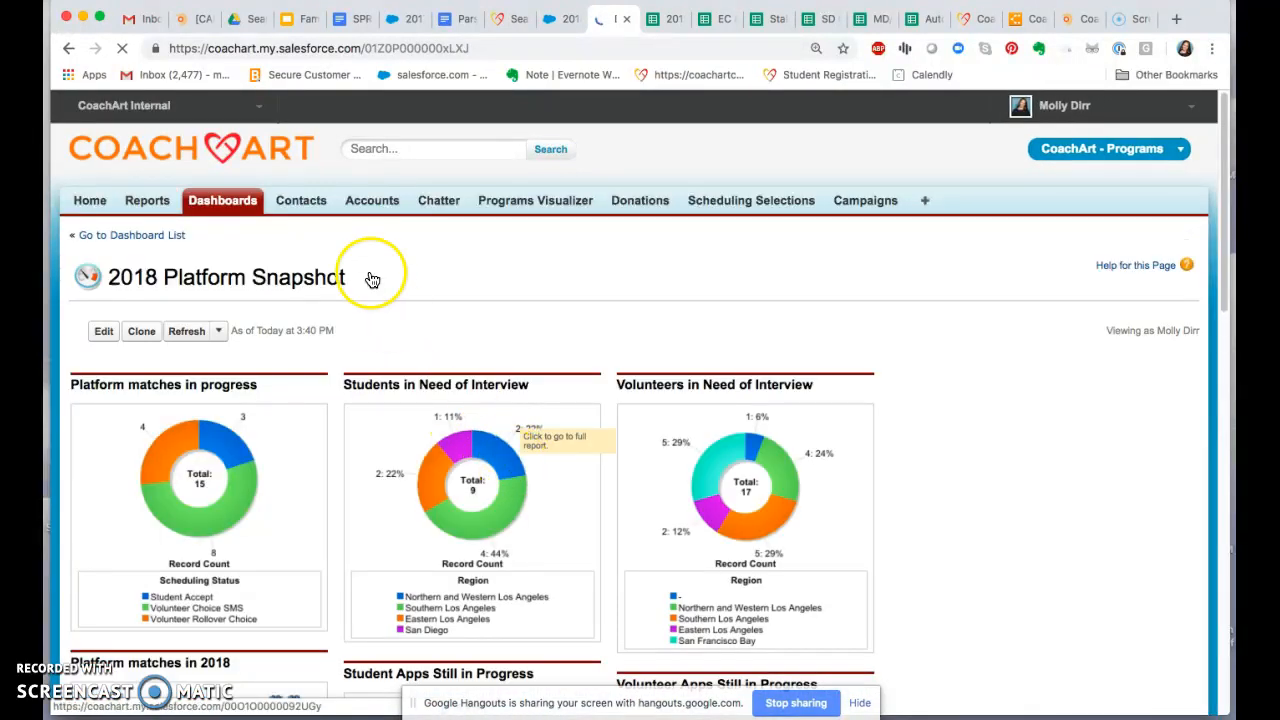
Step: Go back to the reports list and reopen the Grant: Pipeline Summary report to review its grants
{"action": "left_click", "coordinate": [68, 48]}
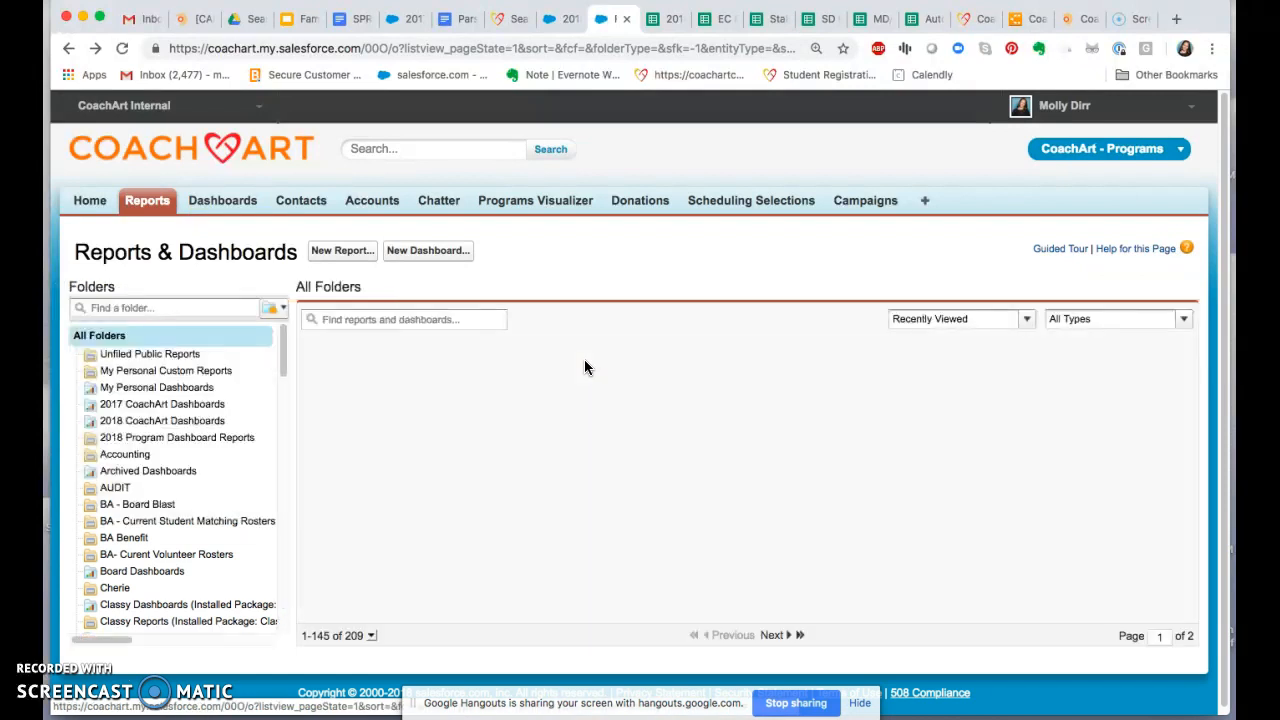
{"action": "left_click", "coordinate": [484, 397]}
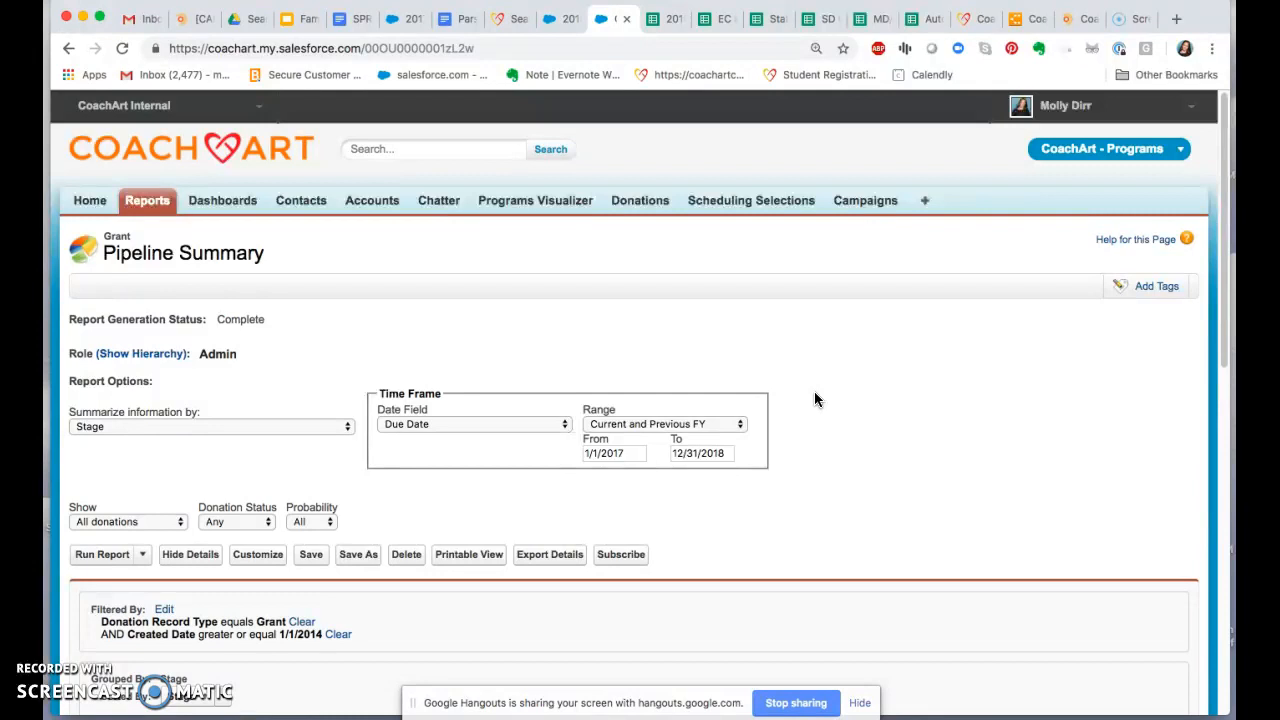
{"action": "scroll", "coordinate": [820, 420], "scroll_direction": "down", "scroll_amount": 5}
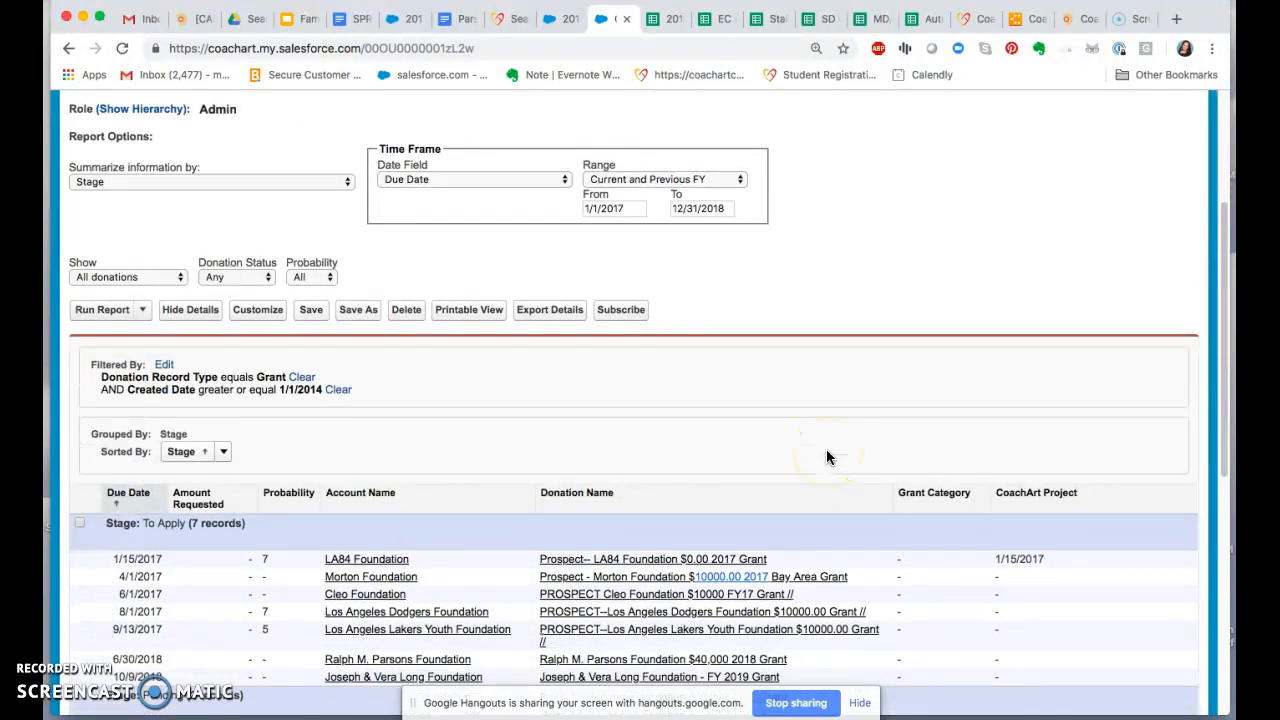
{"action": "scroll", "coordinate": [790, 460], "scroll_direction": "down", "scroll_amount": 2}
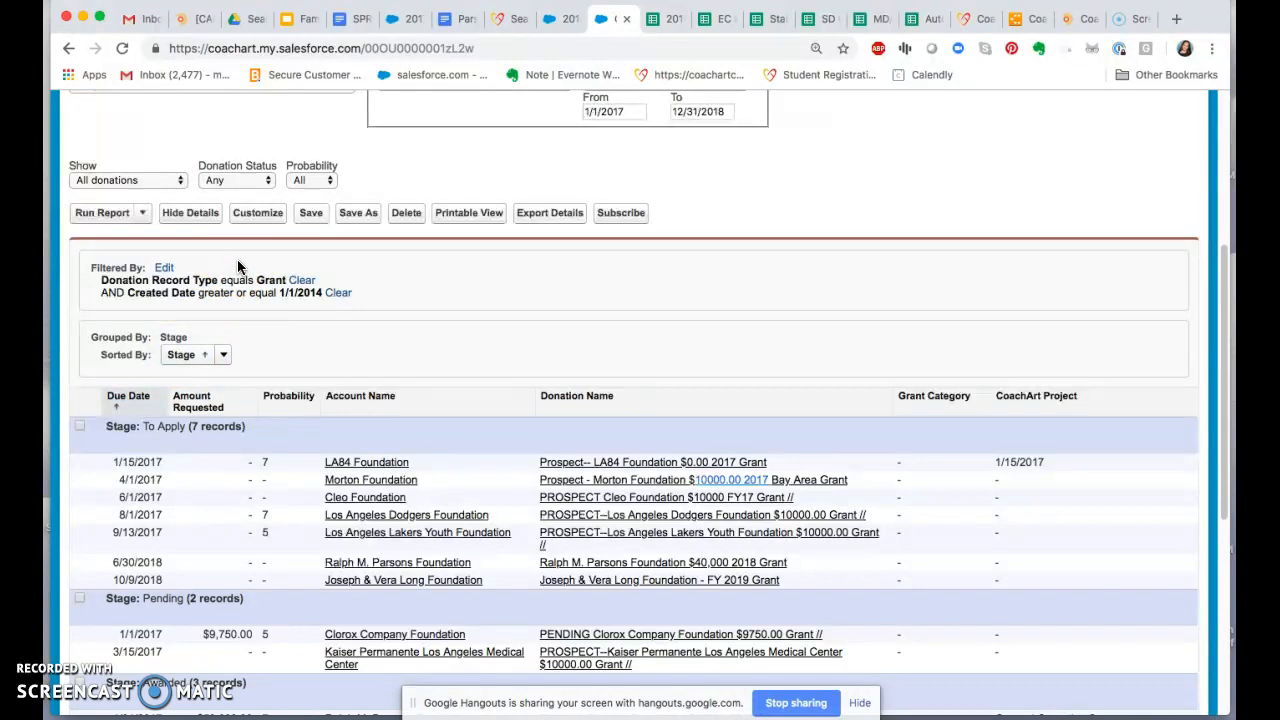
Step: Search Salesforce for "grant" and show the full list of matching reports
{"action": "scroll", "coordinate": [414, 323], "scroll_direction": "up", "scroll_amount": 5}
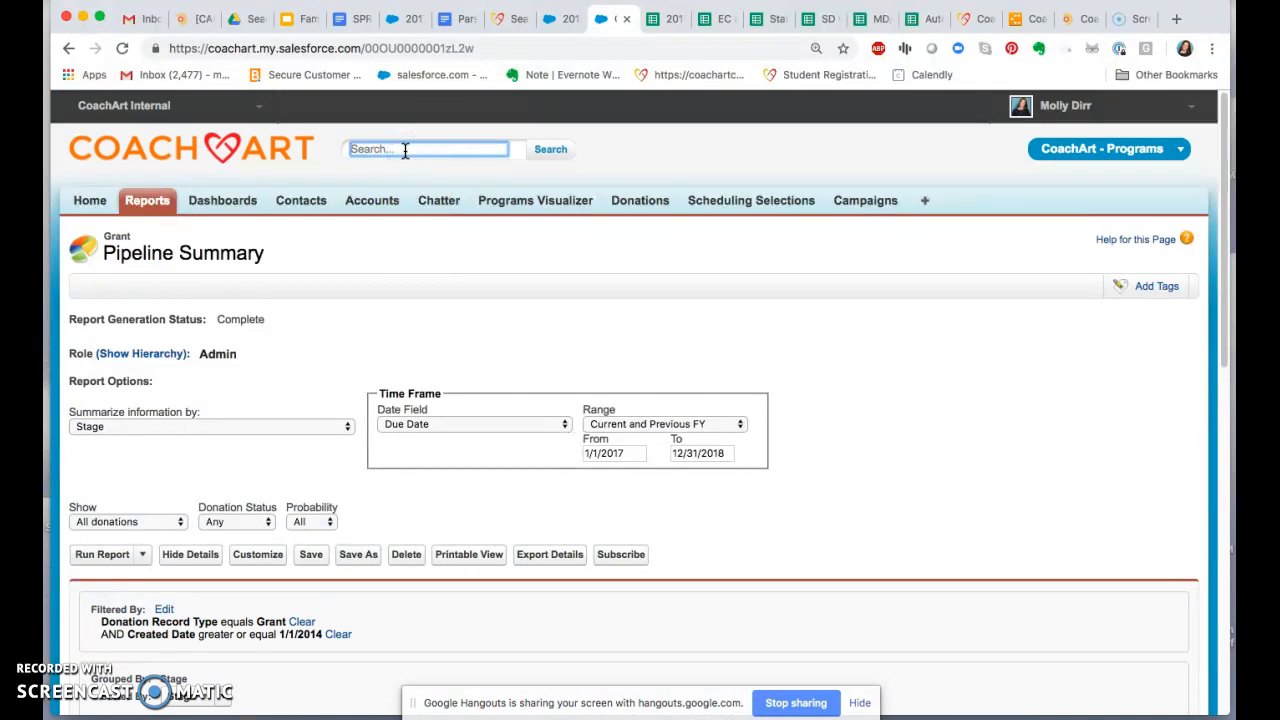
{"action": "type", "text": "grant"}
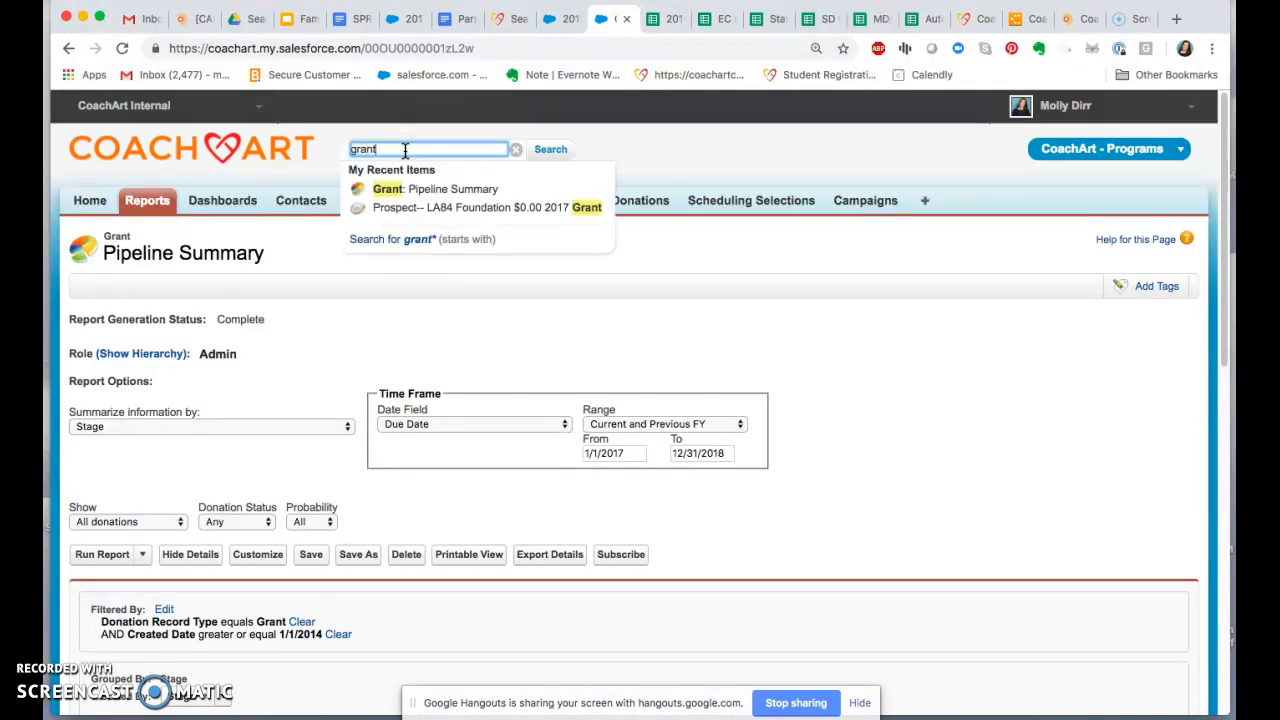
{"action": "left_click", "coordinate": [549, 149]}
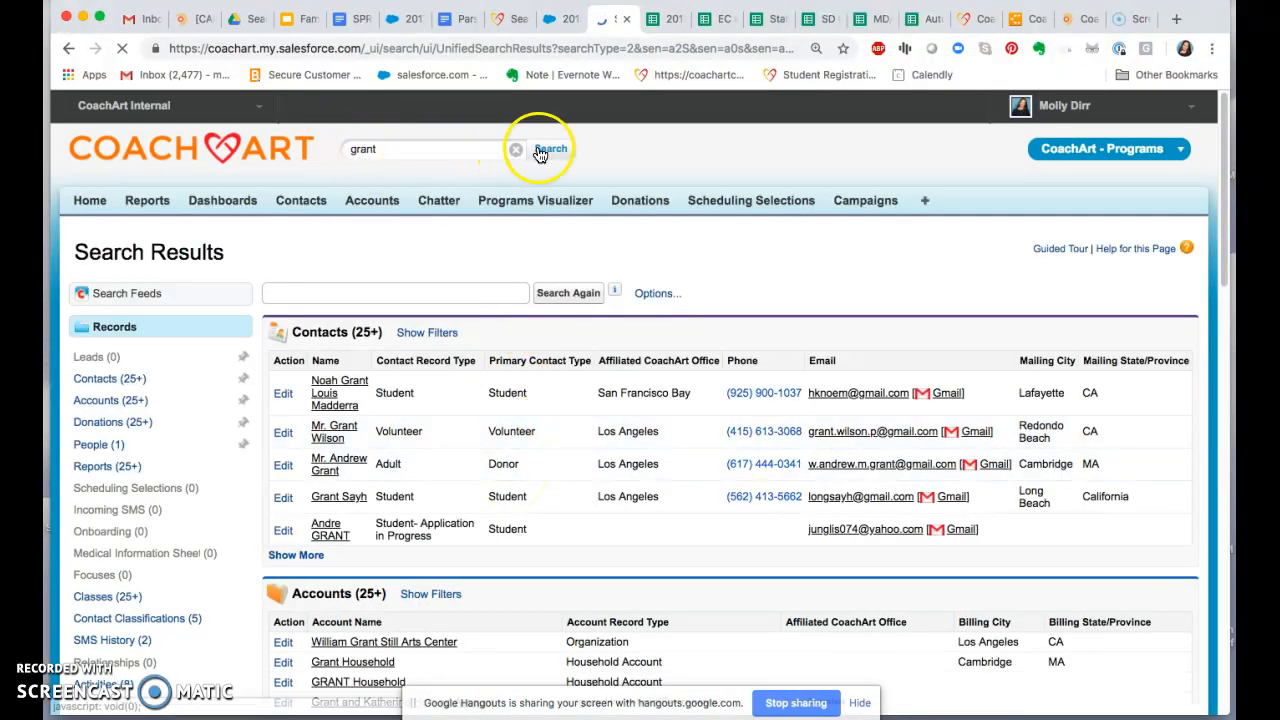
{"action": "scroll", "coordinate": [486, 349], "scroll_direction": "down", "scroll_amount": 5}
{"action": "scroll", "coordinate": [457, 484], "scroll_direction": "down", "scroll_amount": 9}
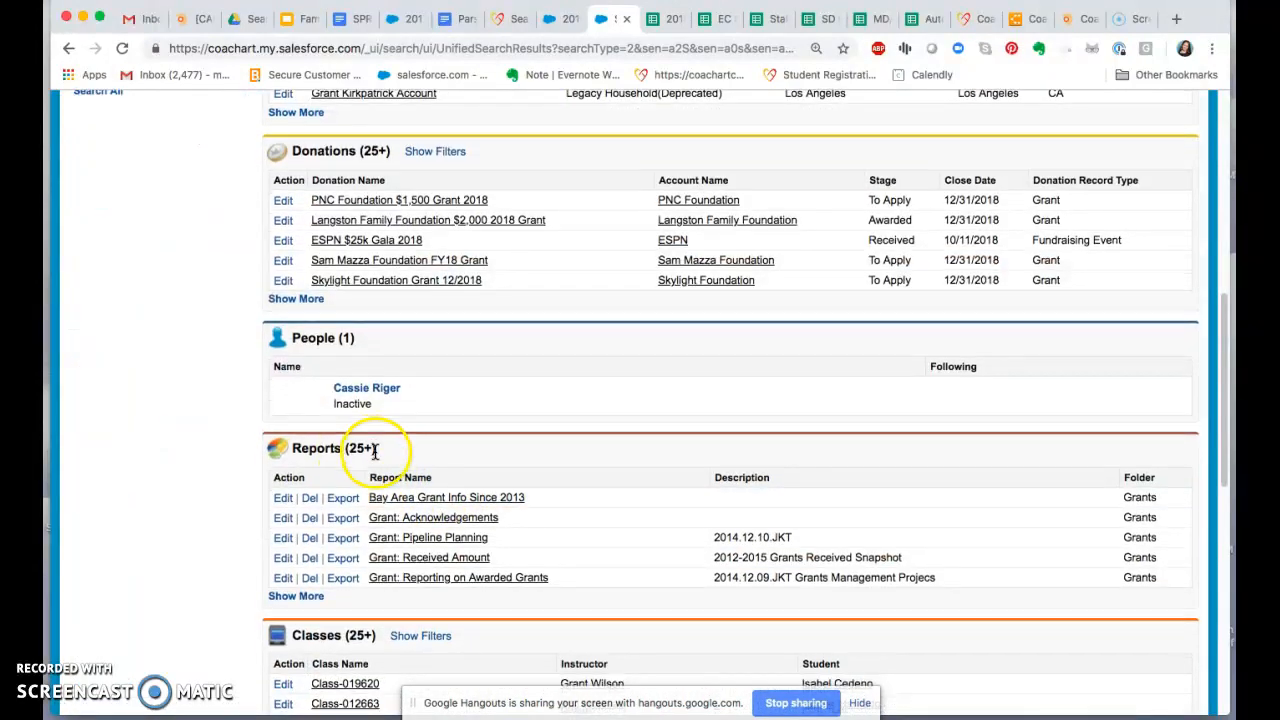
{"action": "scroll", "coordinate": [320, 510], "scroll_direction": "down", "scroll_amount": 1}
{"action": "left_click", "coordinate": [303, 577]}
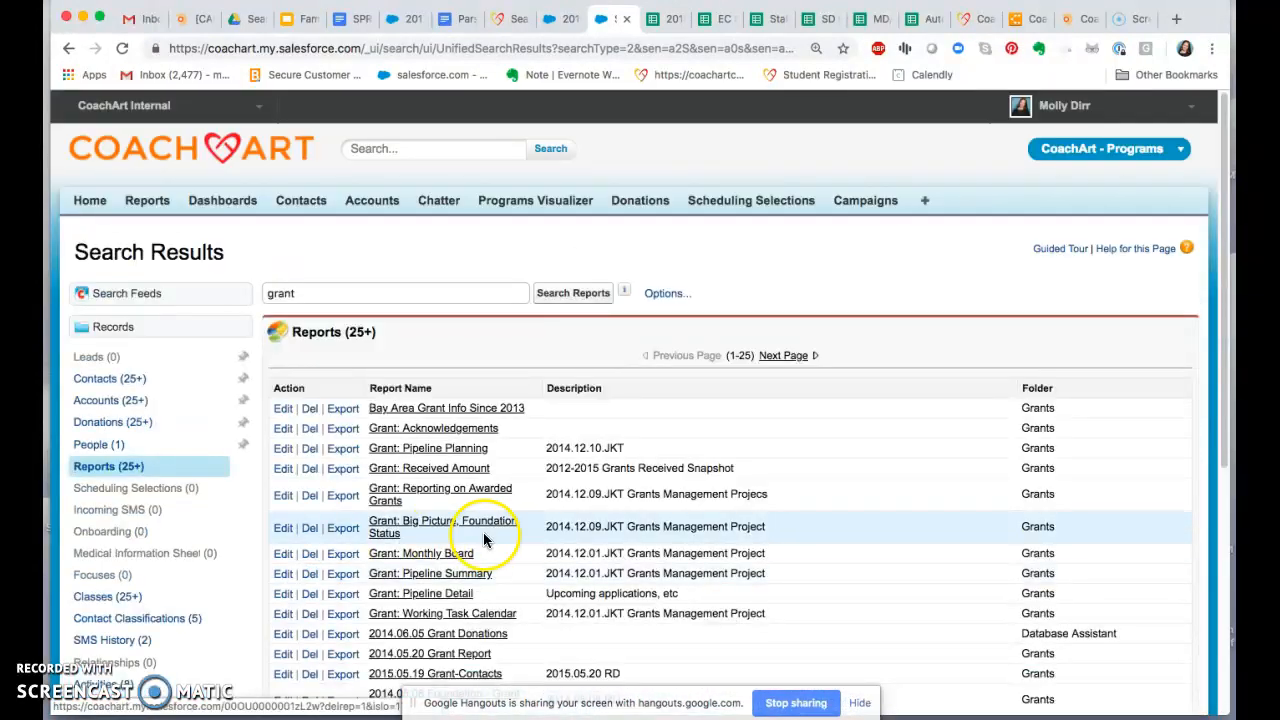
Step: Open the Grant: Reporting on Awarded Grants report and review its tasks grouped by status
{"action": "scroll", "coordinate": [470, 530], "scroll_direction": "down", "scroll_amount": 4}
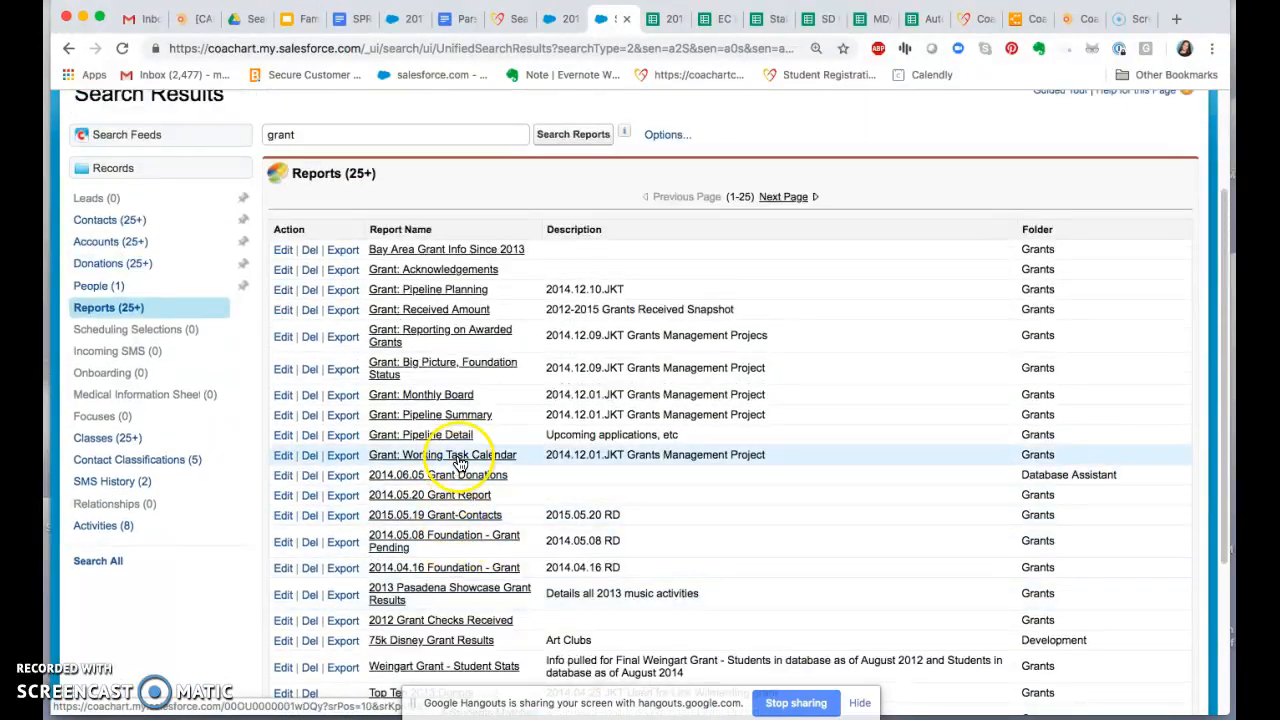
{"action": "left_click", "coordinate": [453, 335]}
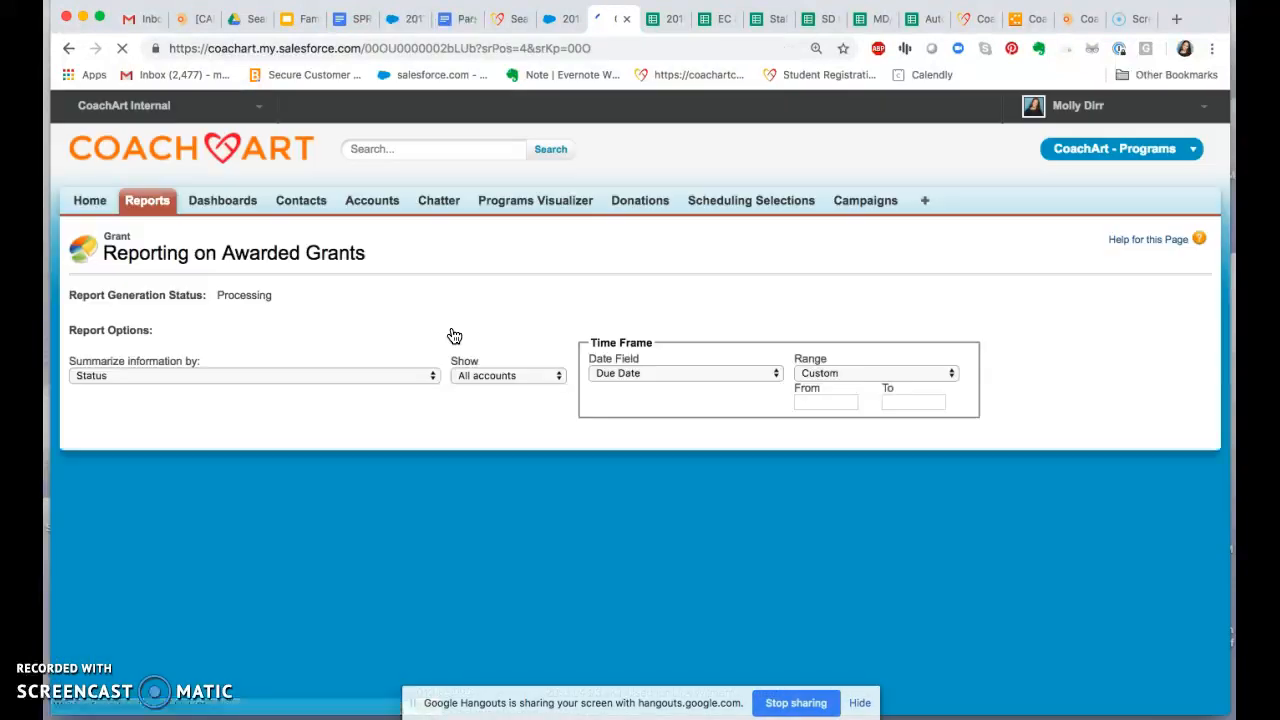
{"action": "scroll", "coordinate": [480, 495], "scroll_direction": "down", "scroll_amount": 2}
{"action": "scroll", "coordinate": [480, 498], "scroll_direction": "down", "scroll_amount": 3}
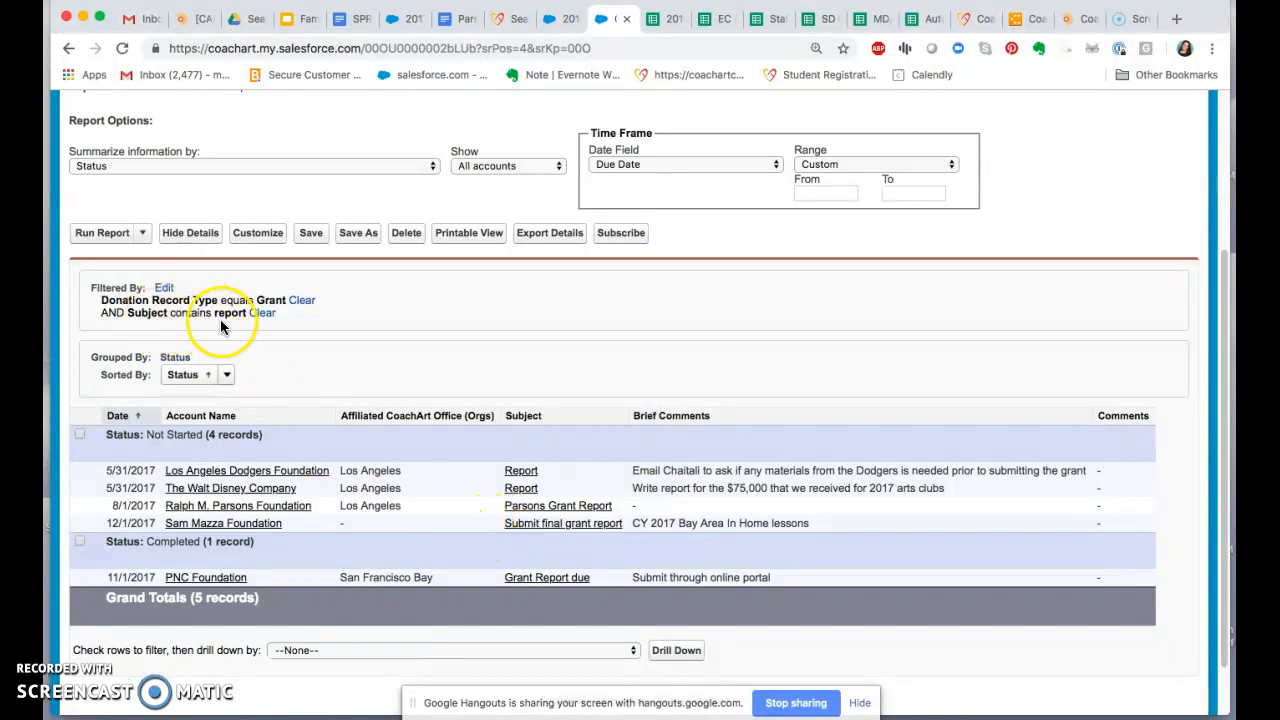
Step: Open the Los Angeles Dodgers Foundation's Report task and examine its status, due date, contact, comments and reminder
{"action": "left_click", "coordinate": [520, 472]}
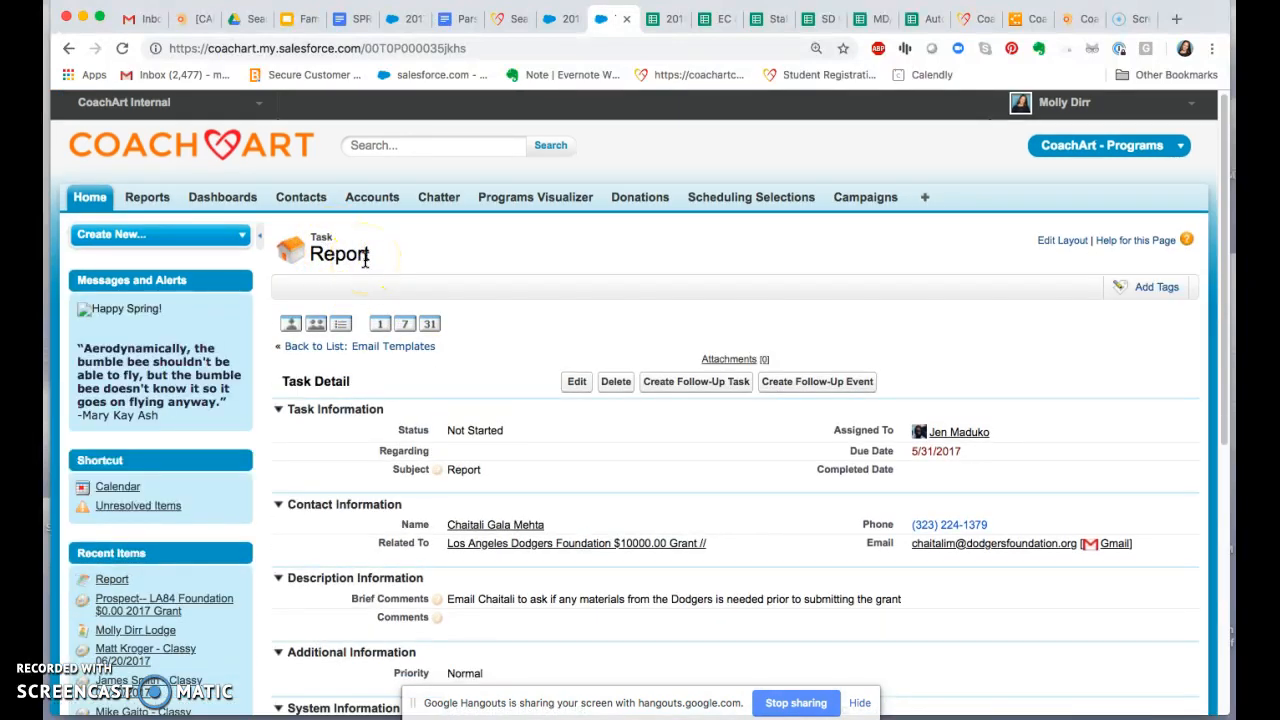
{"action": "scroll", "coordinate": [445, 452], "scroll_direction": "down", "scroll_amount": 5}
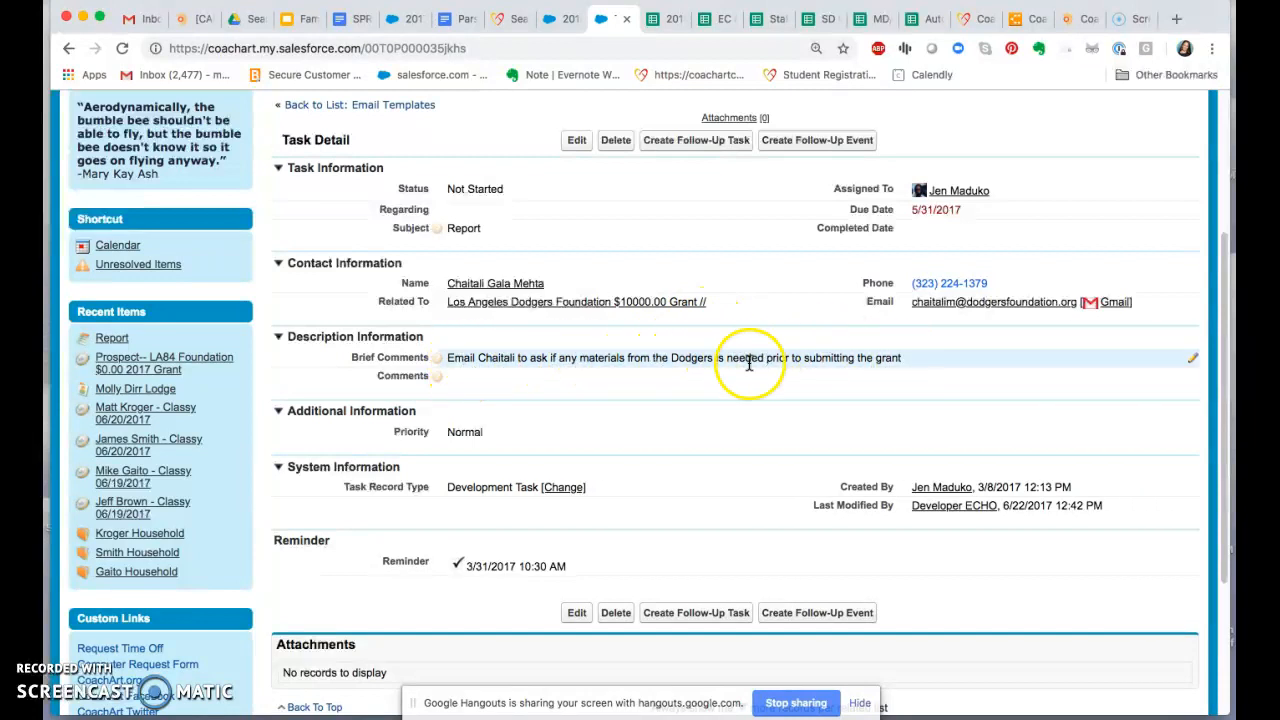
{"action": "scroll", "coordinate": [628, 505], "scroll_direction": "down", "scroll_amount": 3}
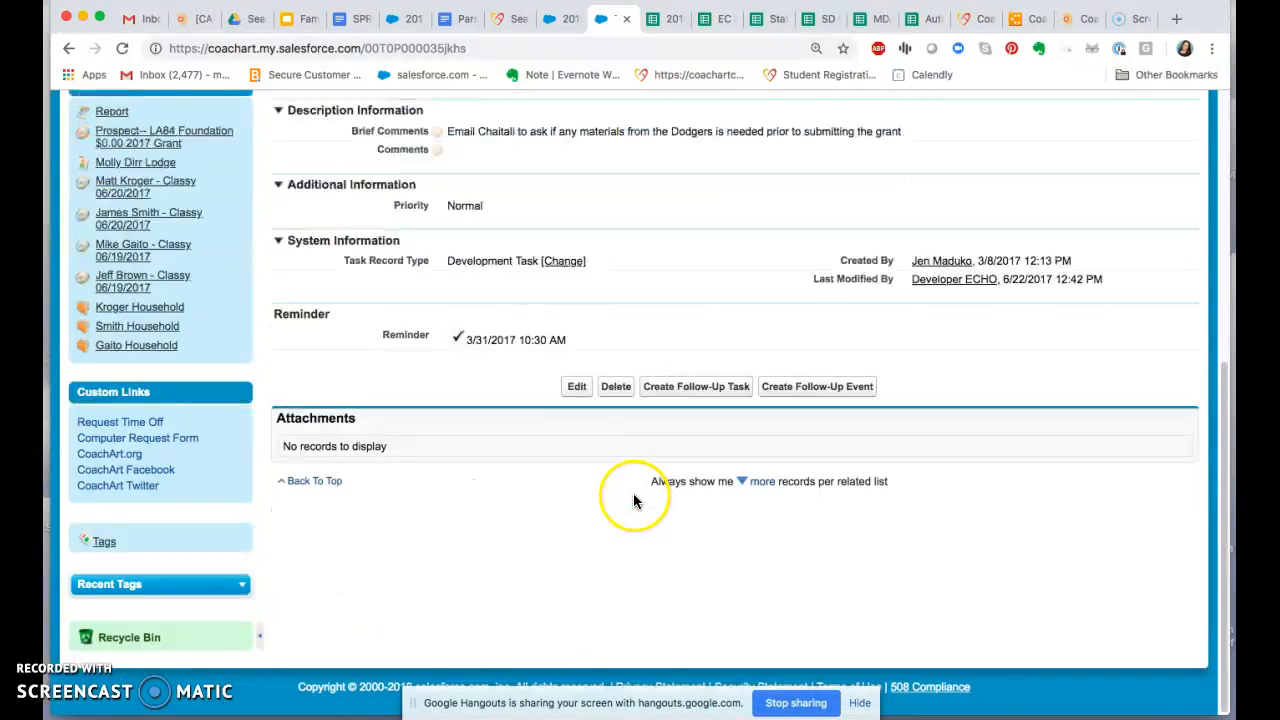
{"action": "scroll", "coordinate": [633, 493], "scroll_direction": "up", "scroll_amount": 4}
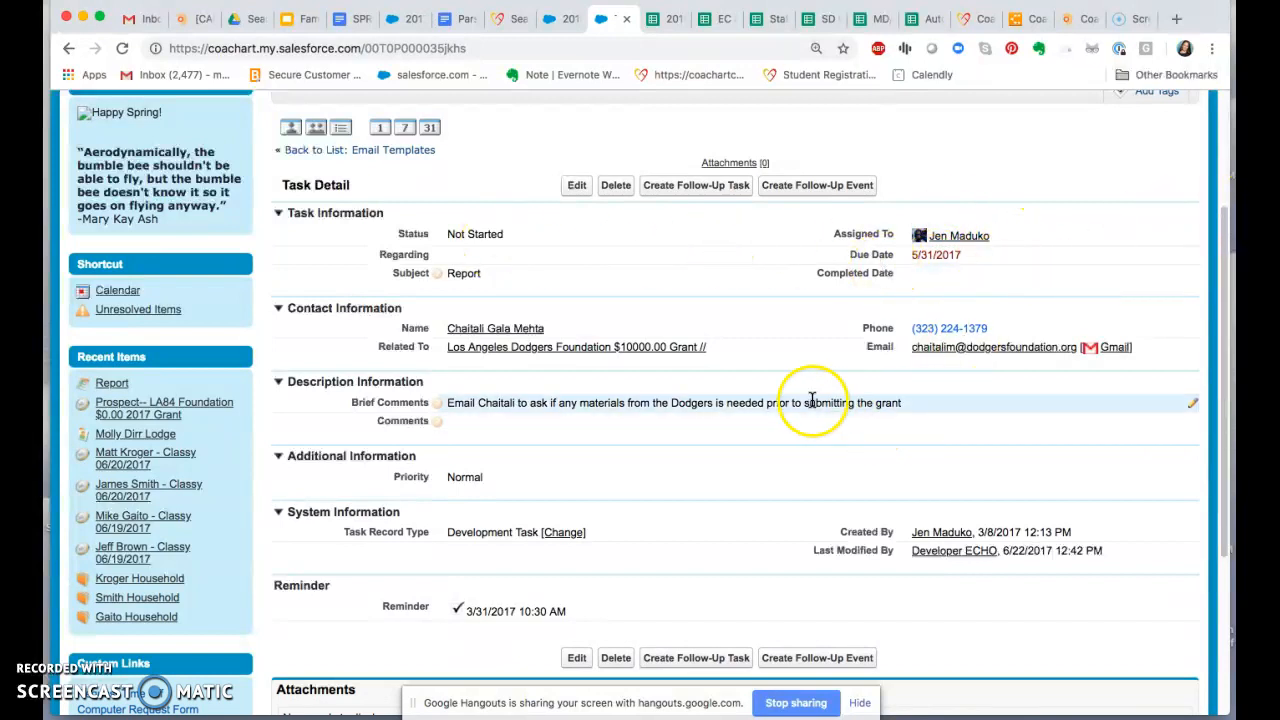
{"action": "scroll", "coordinate": [787, 420], "scroll_direction": "up", "scroll_amount": 1}
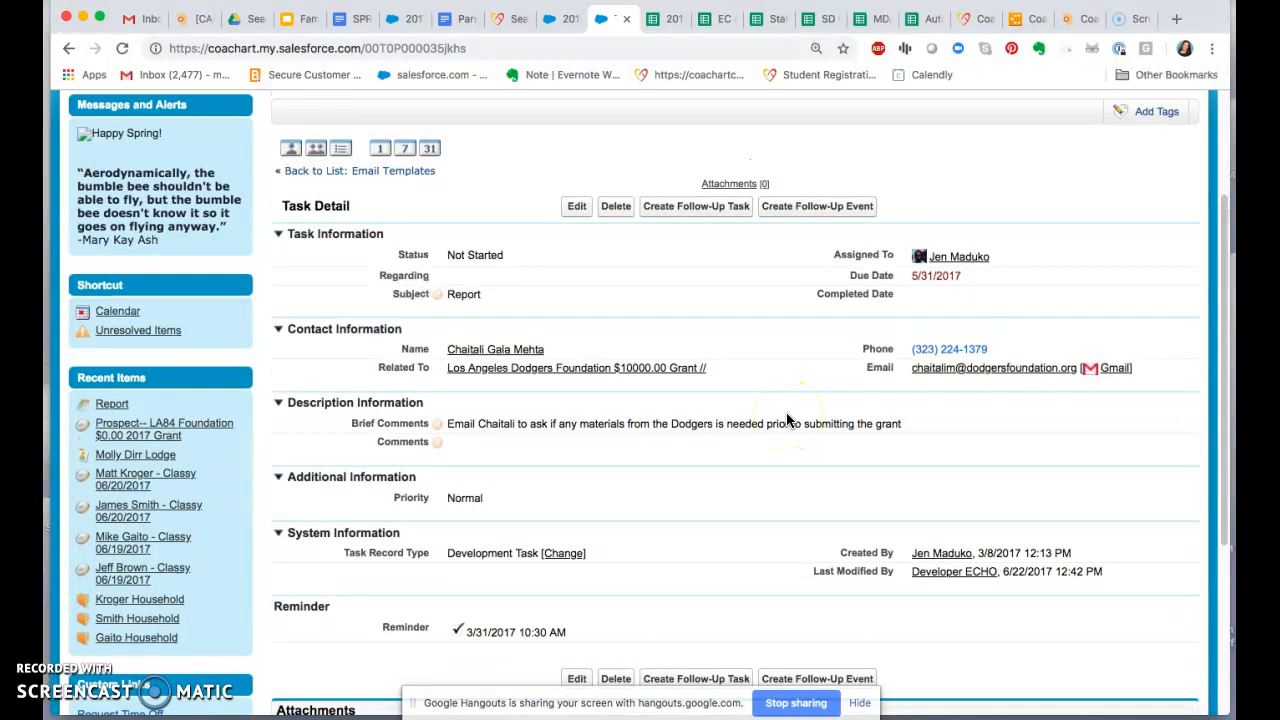
Step: Return to the Reporting on Awarded Grants report and review its options and filters
{"action": "left_click", "coordinate": [69, 48]}
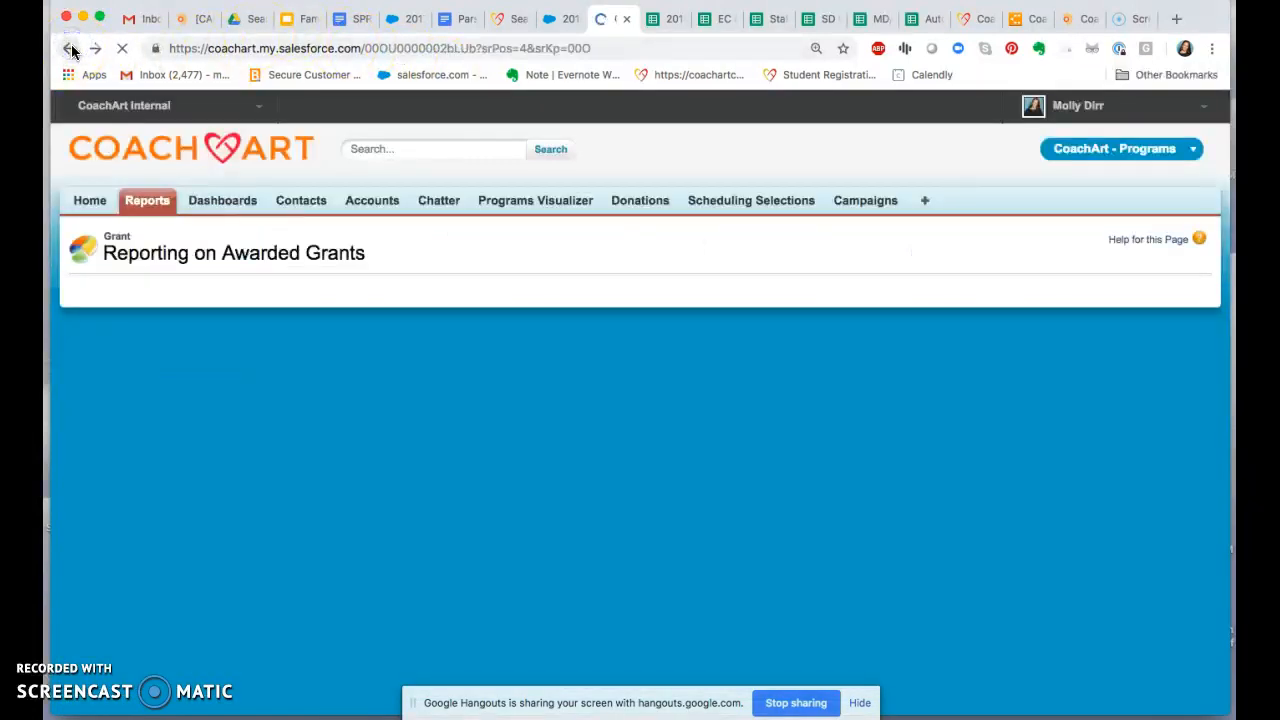
{"action": "scroll", "coordinate": [388, 200], "scroll_direction": "up", "scroll_amount": 3}
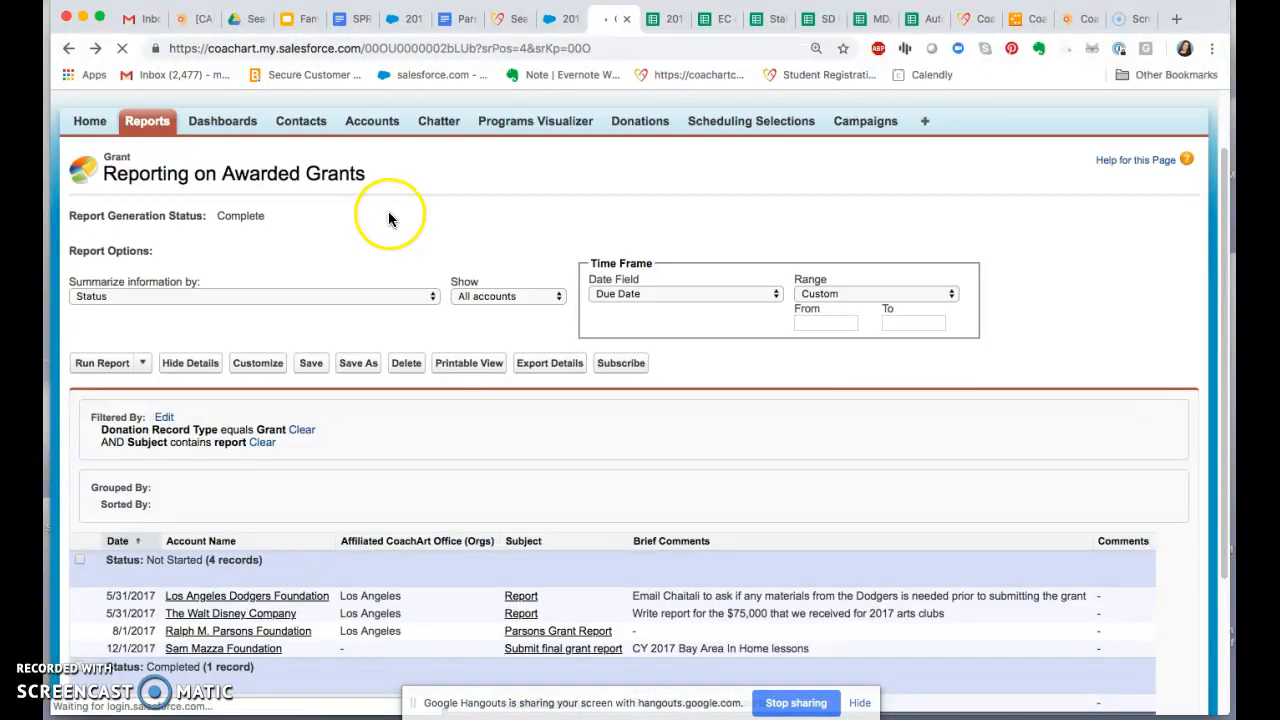
{"action": "scroll", "coordinate": [405, 208], "scroll_direction": "up", "scroll_amount": 1}
{"action": "scroll", "coordinate": [380, 155], "scroll_direction": "up", "scroll_amount": 1}
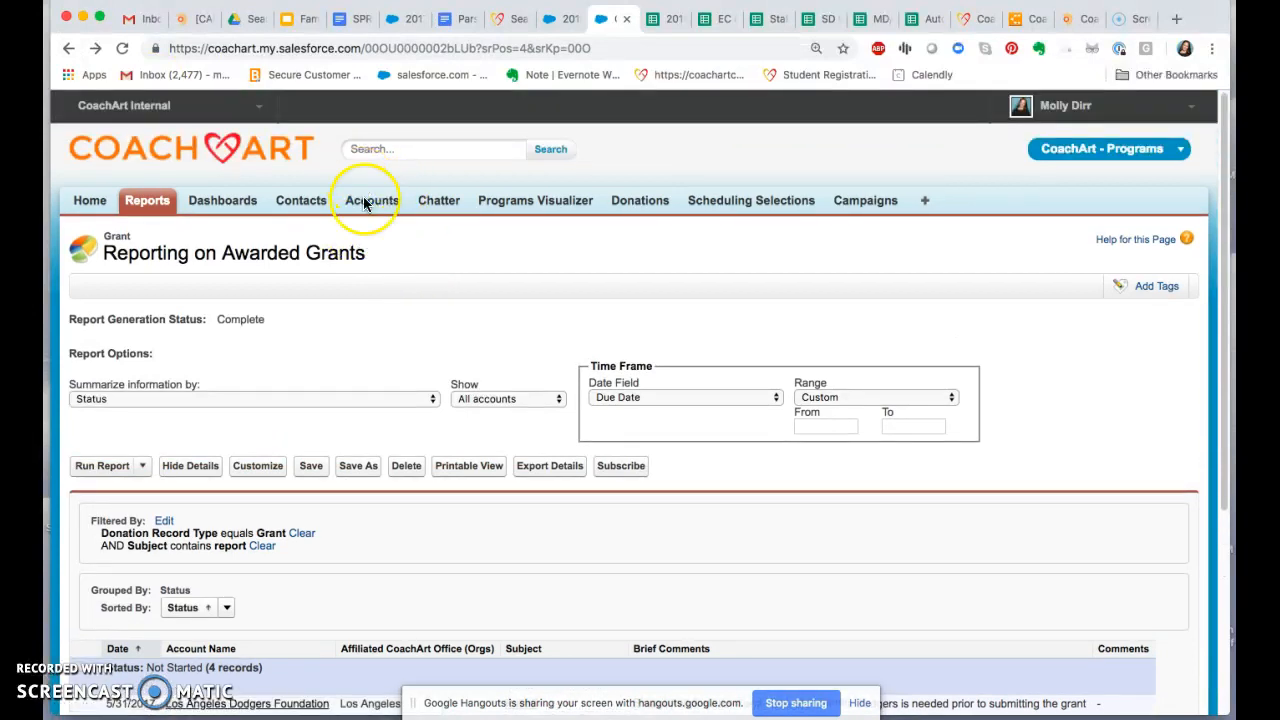
{"action": "scroll", "coordinate": [380, 245], "scroll_direction": "down", "scroll_amount": 1}
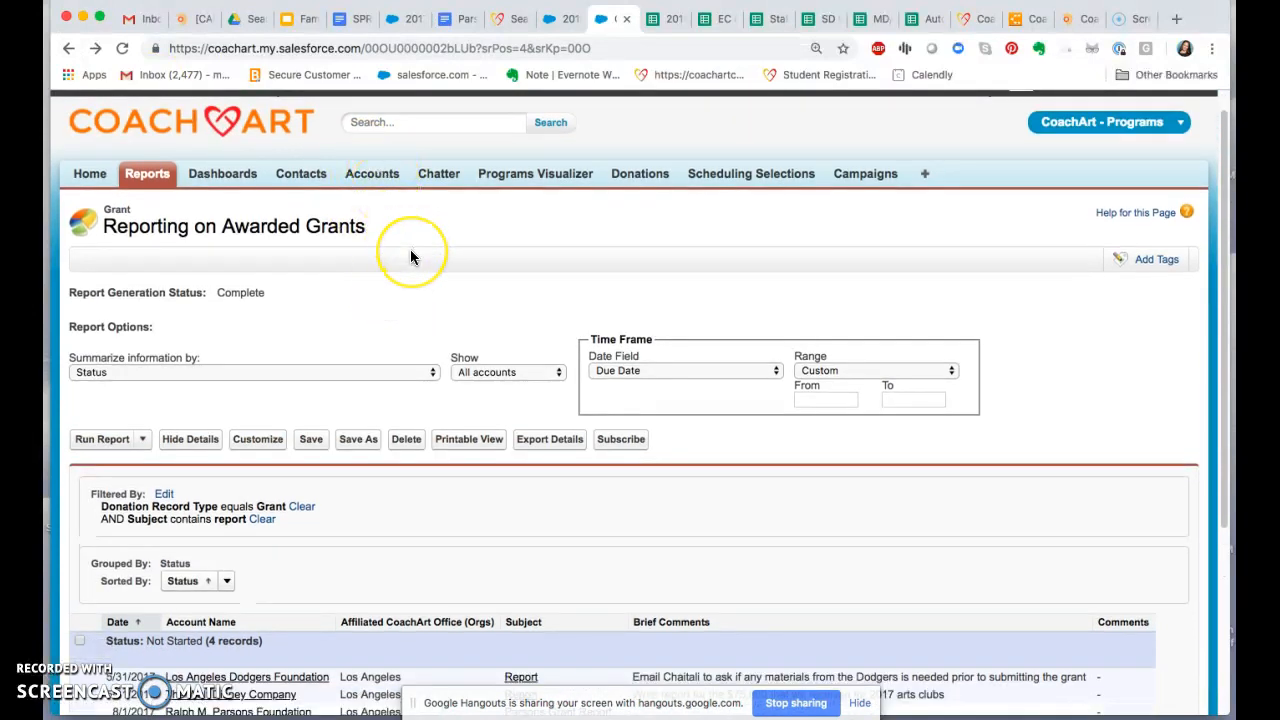